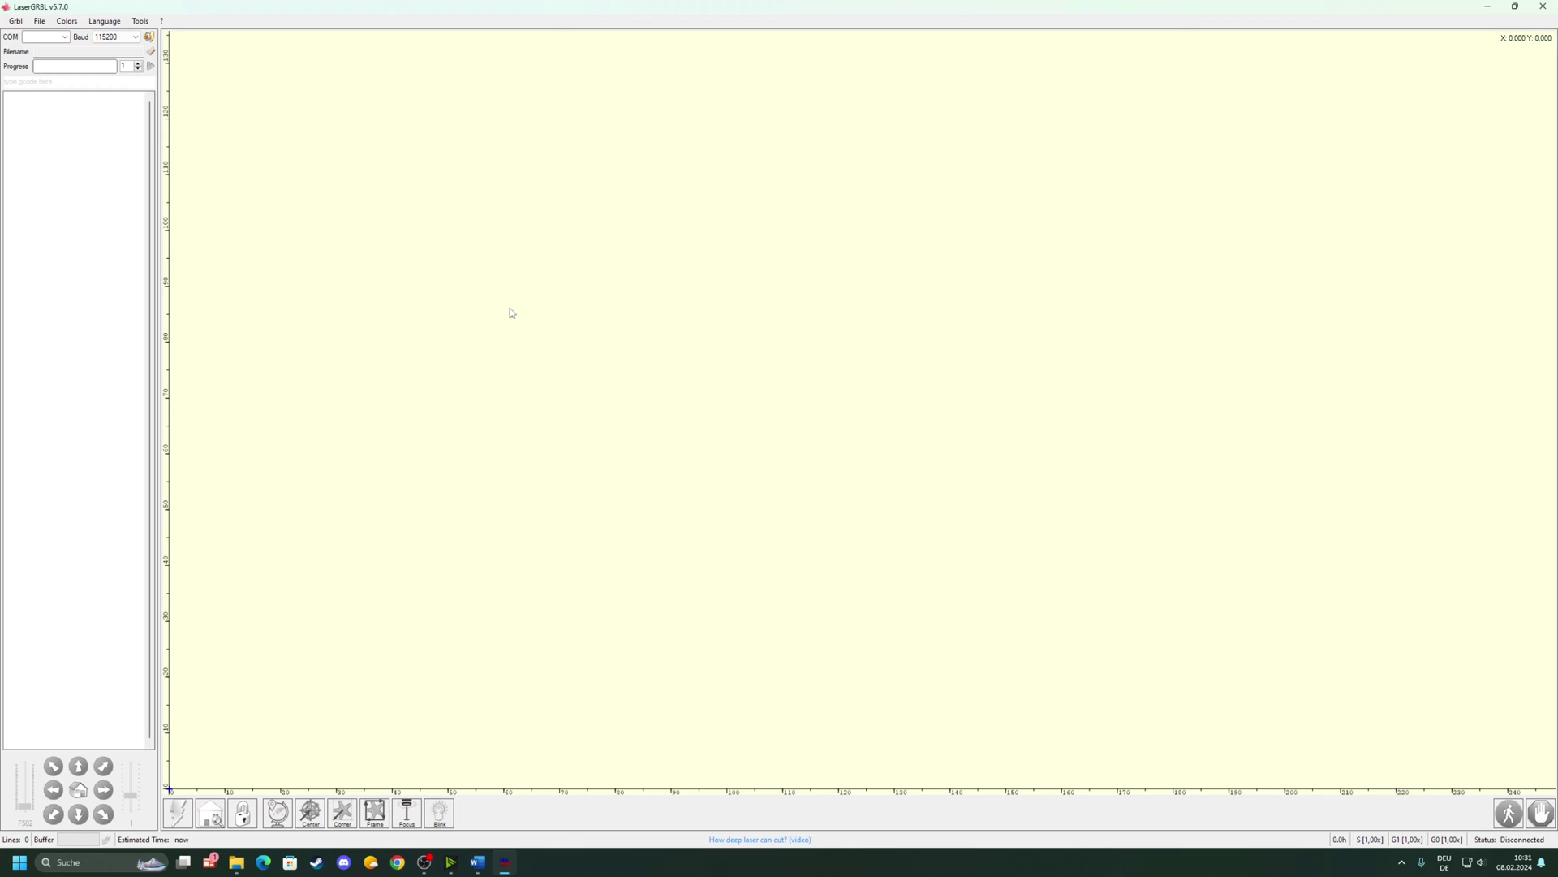
# - Open the raster image KLM Logo fuer druck for import with the Vectorize! conversion and smoothing enabled at 15.0
pyautogui.click(152, 55)
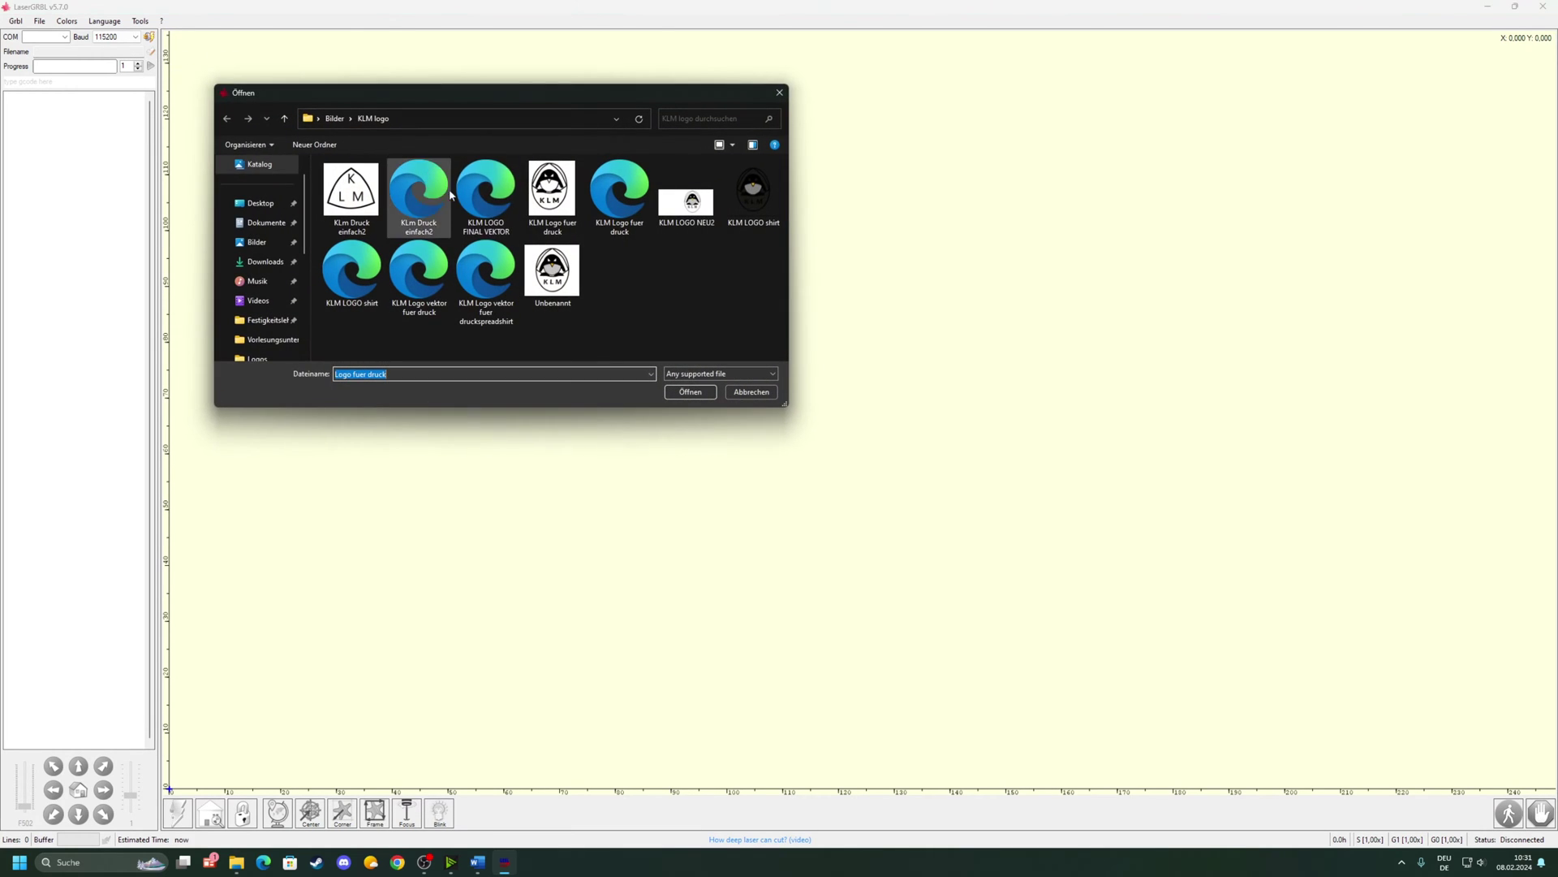
pyautogui.click(560, 191)
pyautogui.doubleClick(558, 188)
pyautogui.moveTo(855, 259); pyautogui.dragTo(767, 237)
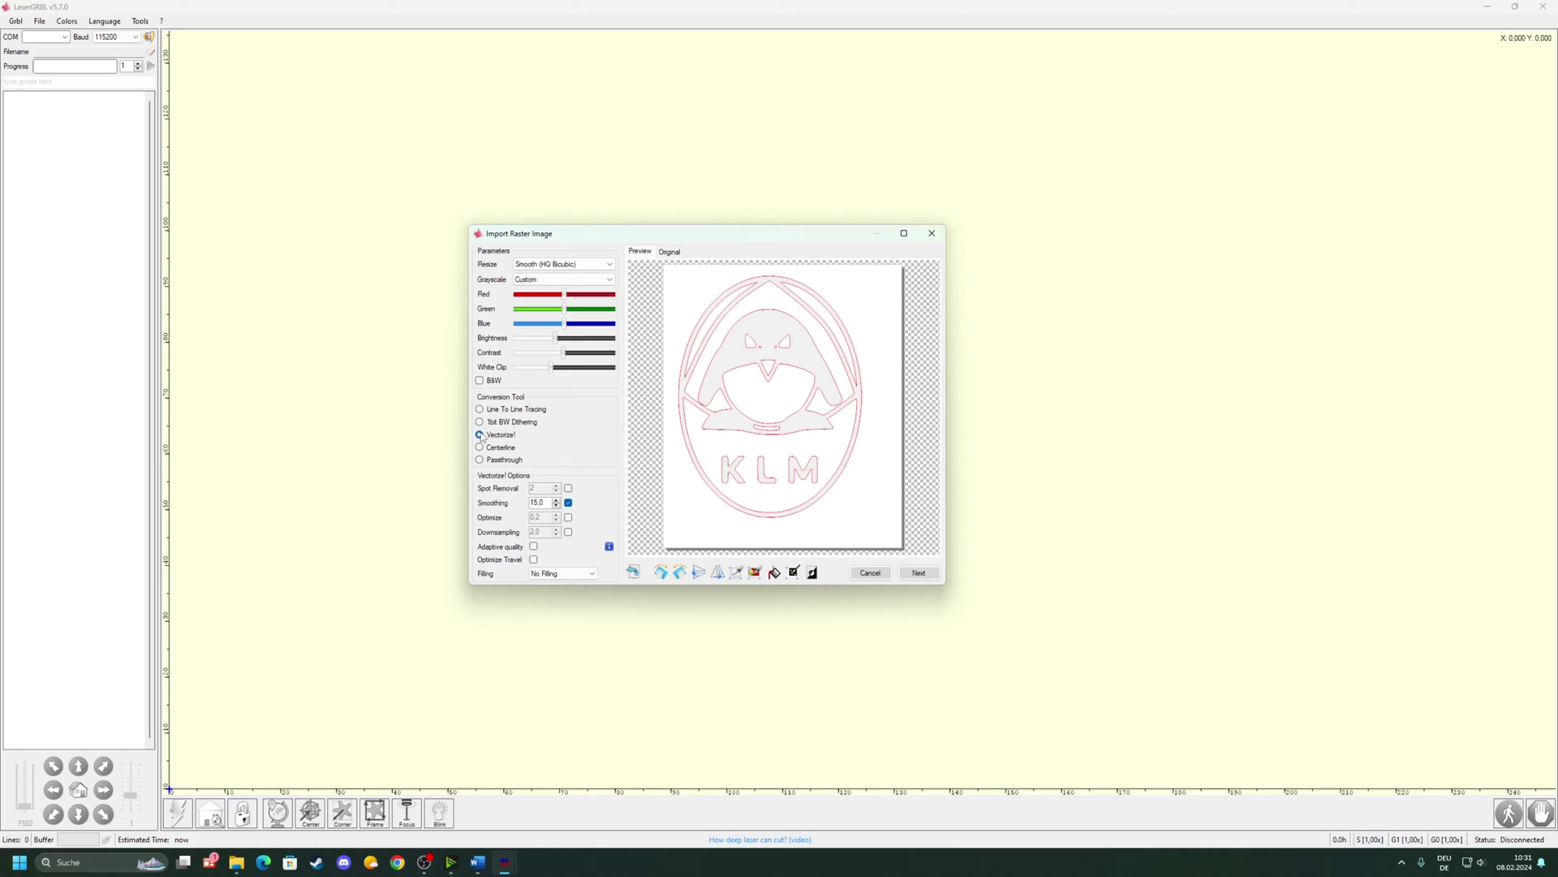
pyautogui.click(568, 503)
# - Try the Horizontal and Vertical fillings on the vectorized logo, and set the filling back to No Filling
pyautogui.click(572, 579)
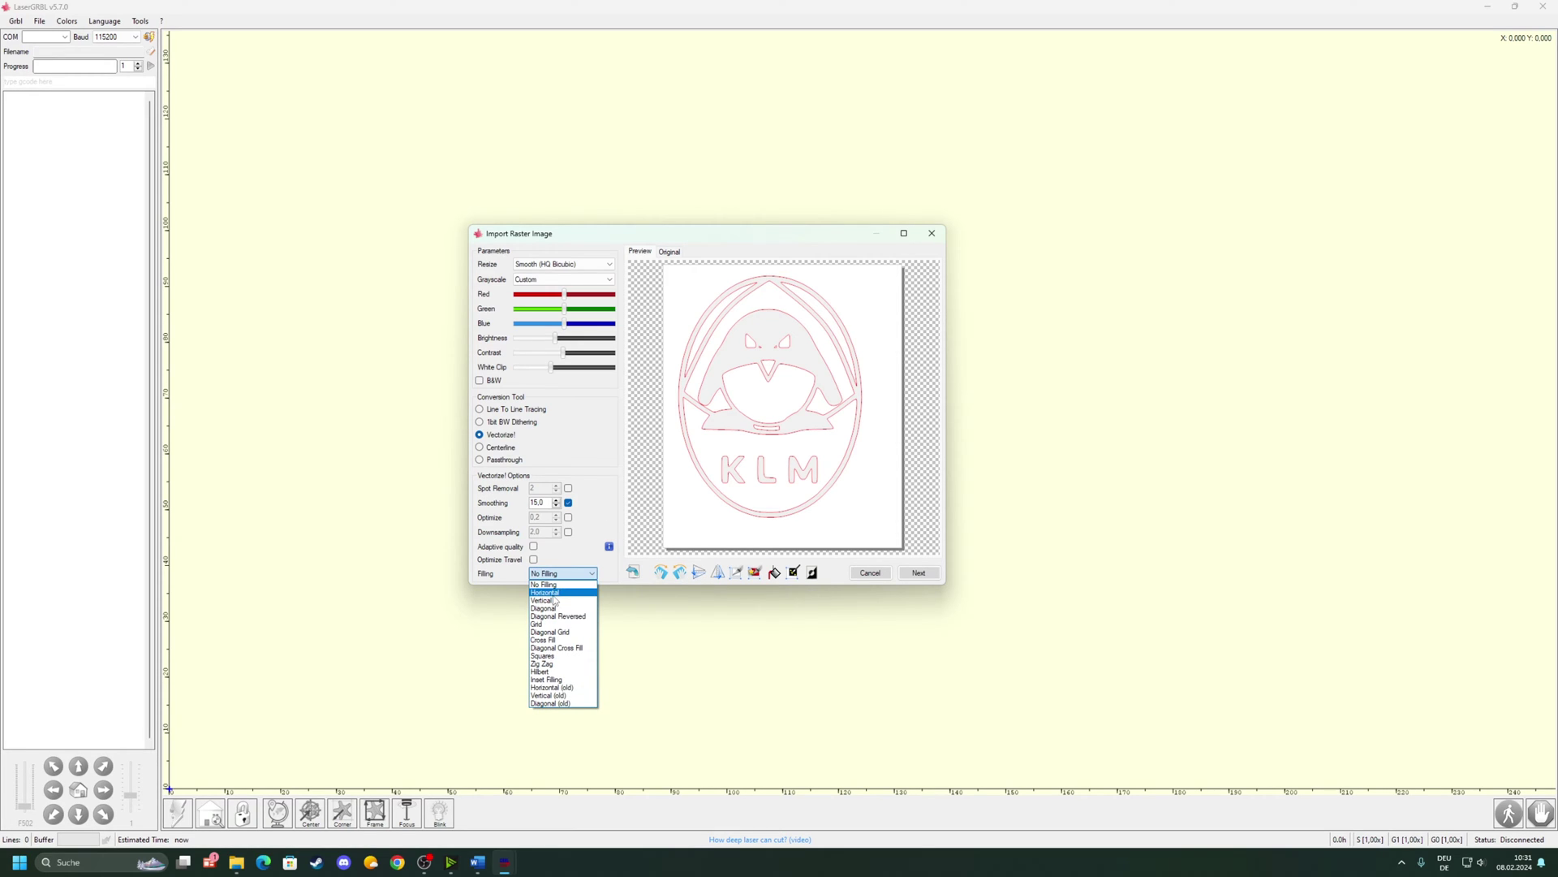
pyautogui.click(553, 595)
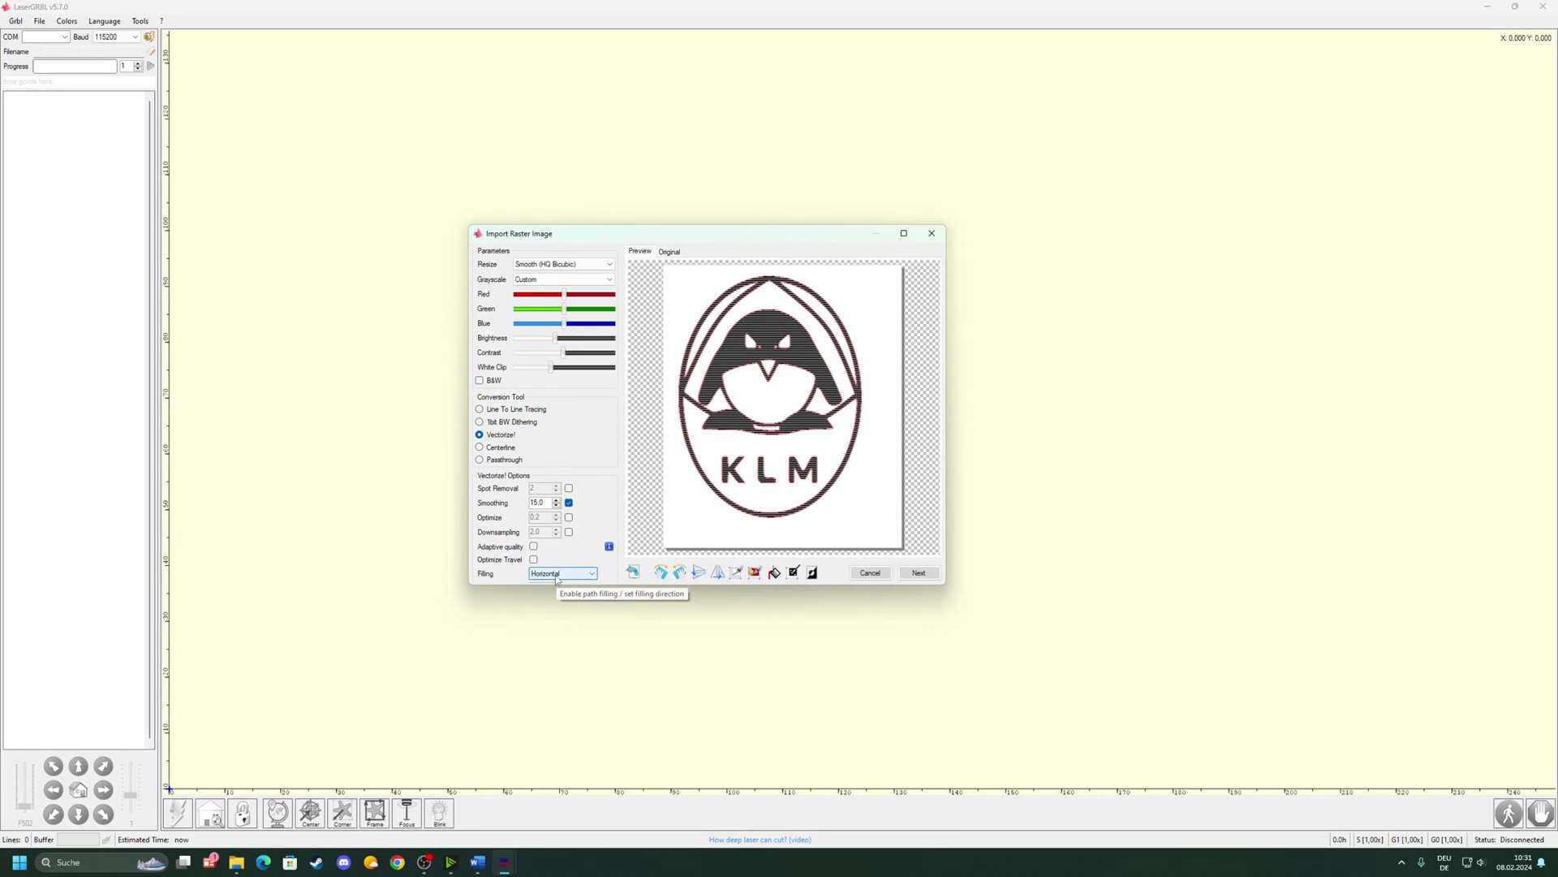
pyautogui.click(557, 576)
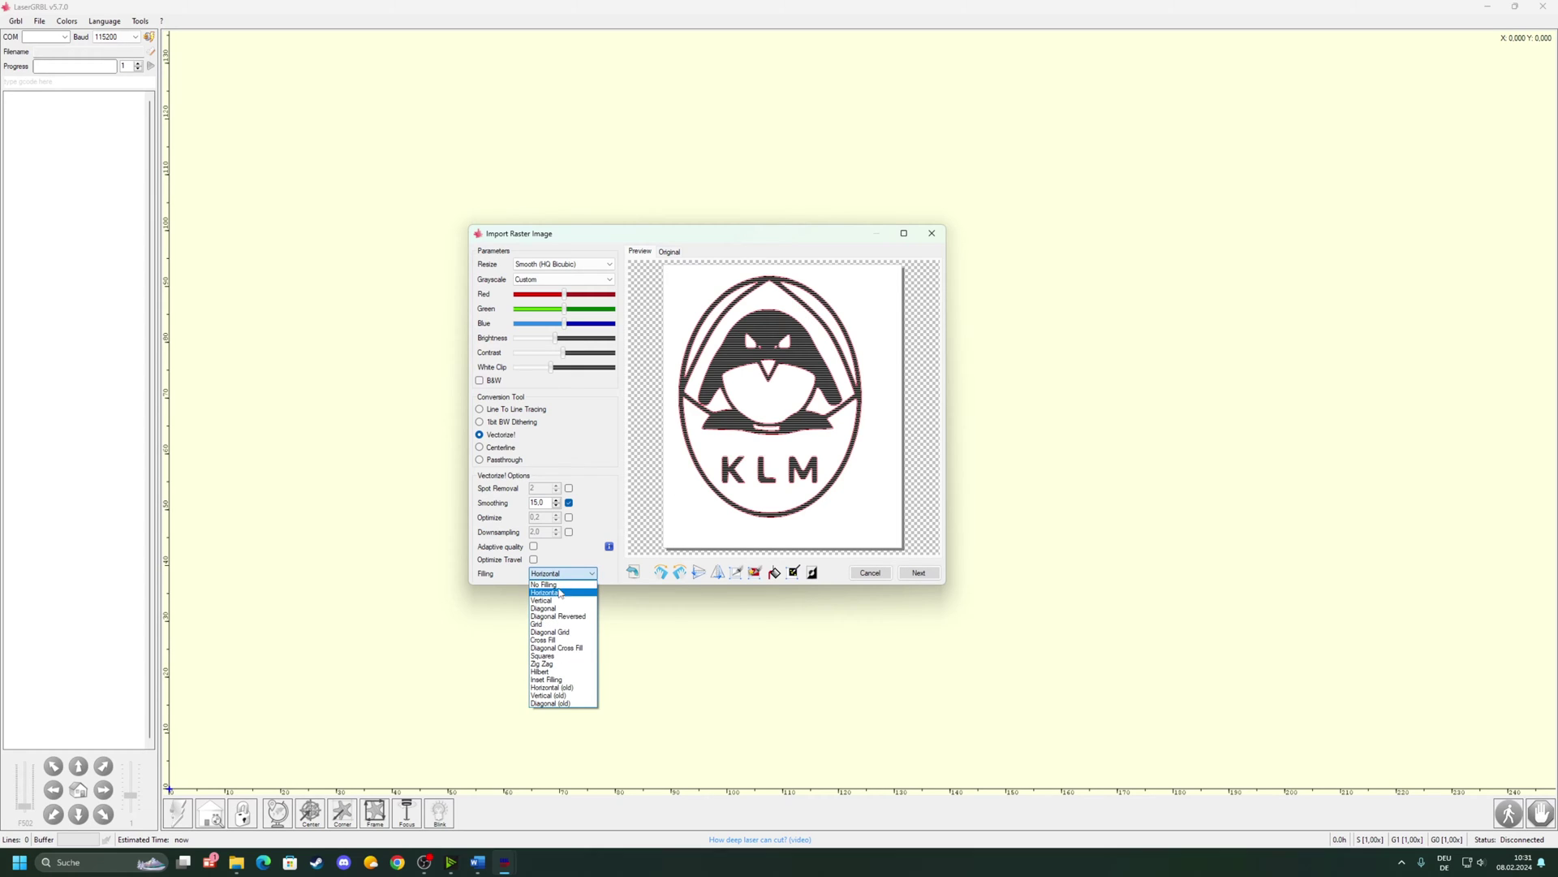
pyautogui.click(552, 600)
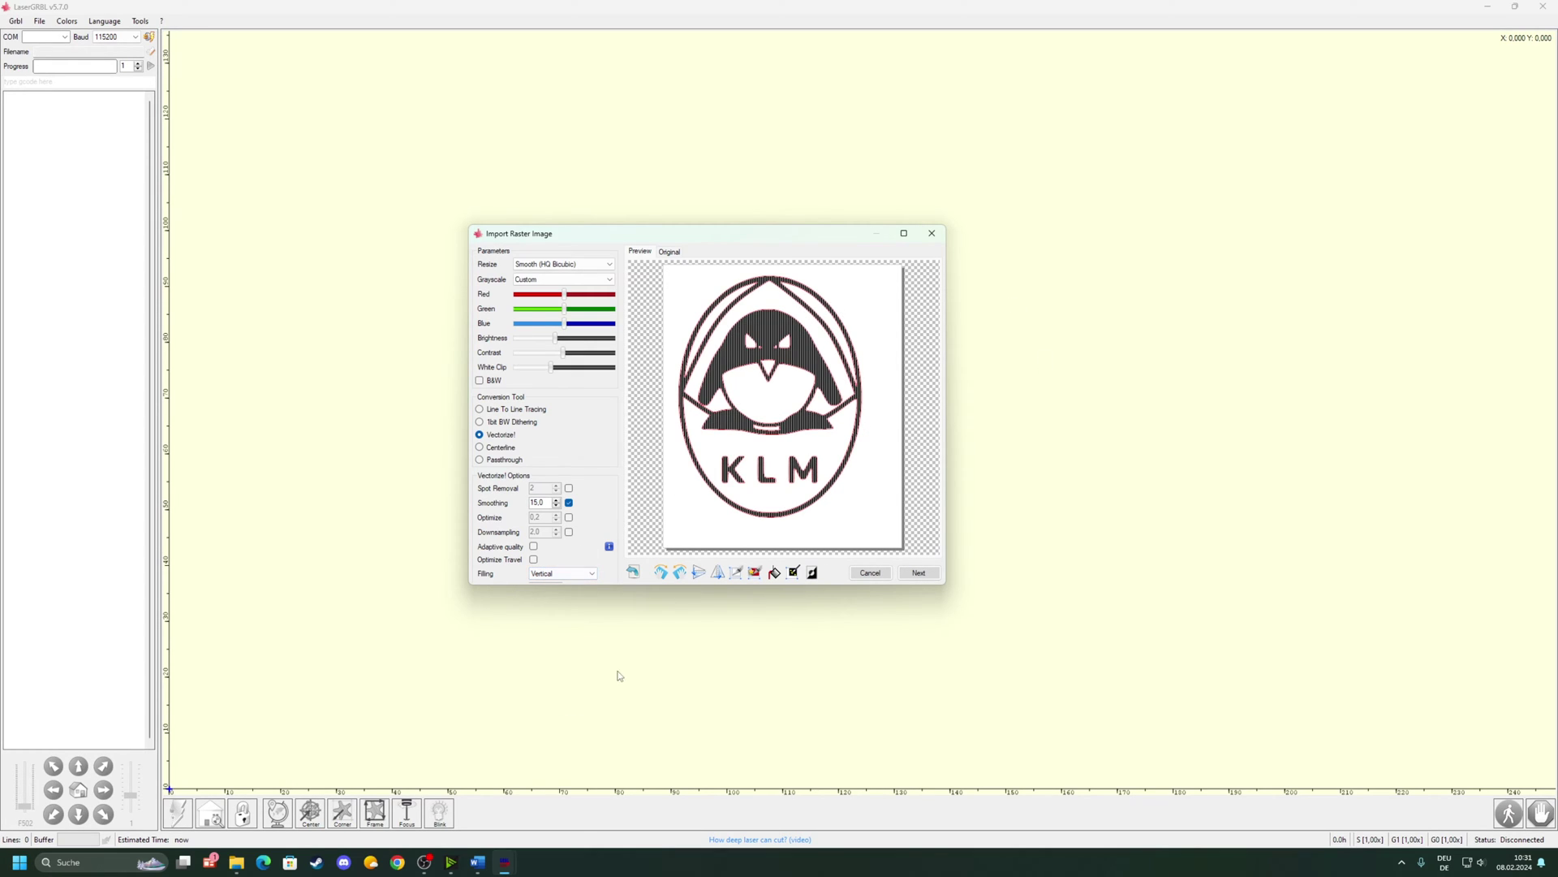
pyautogui.click(563, 573)
pyautogui.click(554, 586)
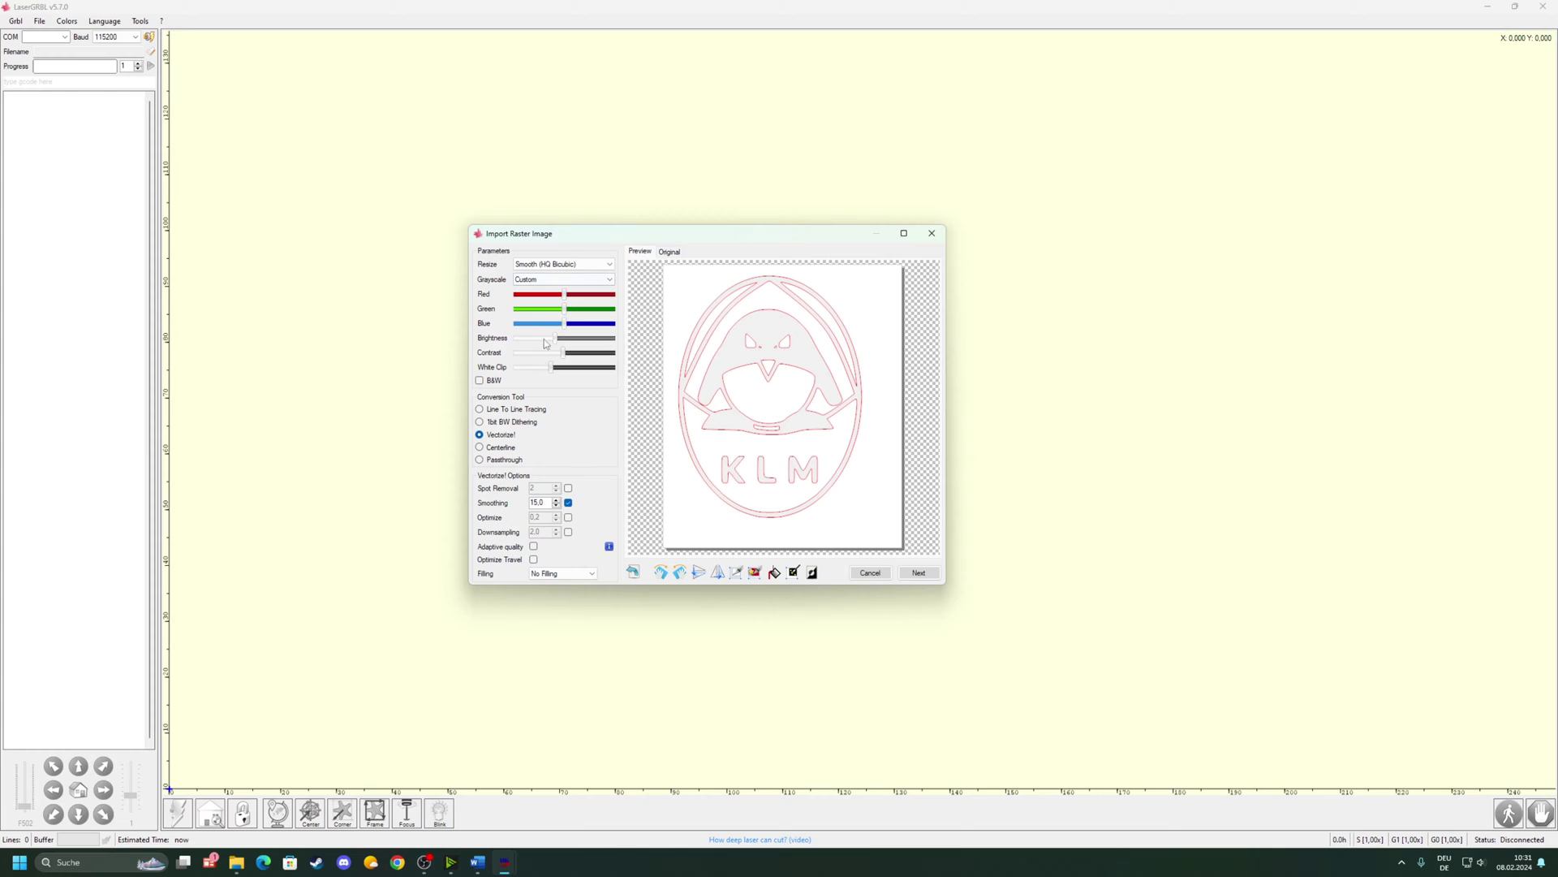
# - Continue to the target image settings and choose M4 - Dynamic Power as the laser mode
pyautogui.moveTo(549, 300)
pyautogui.click(930, 578)
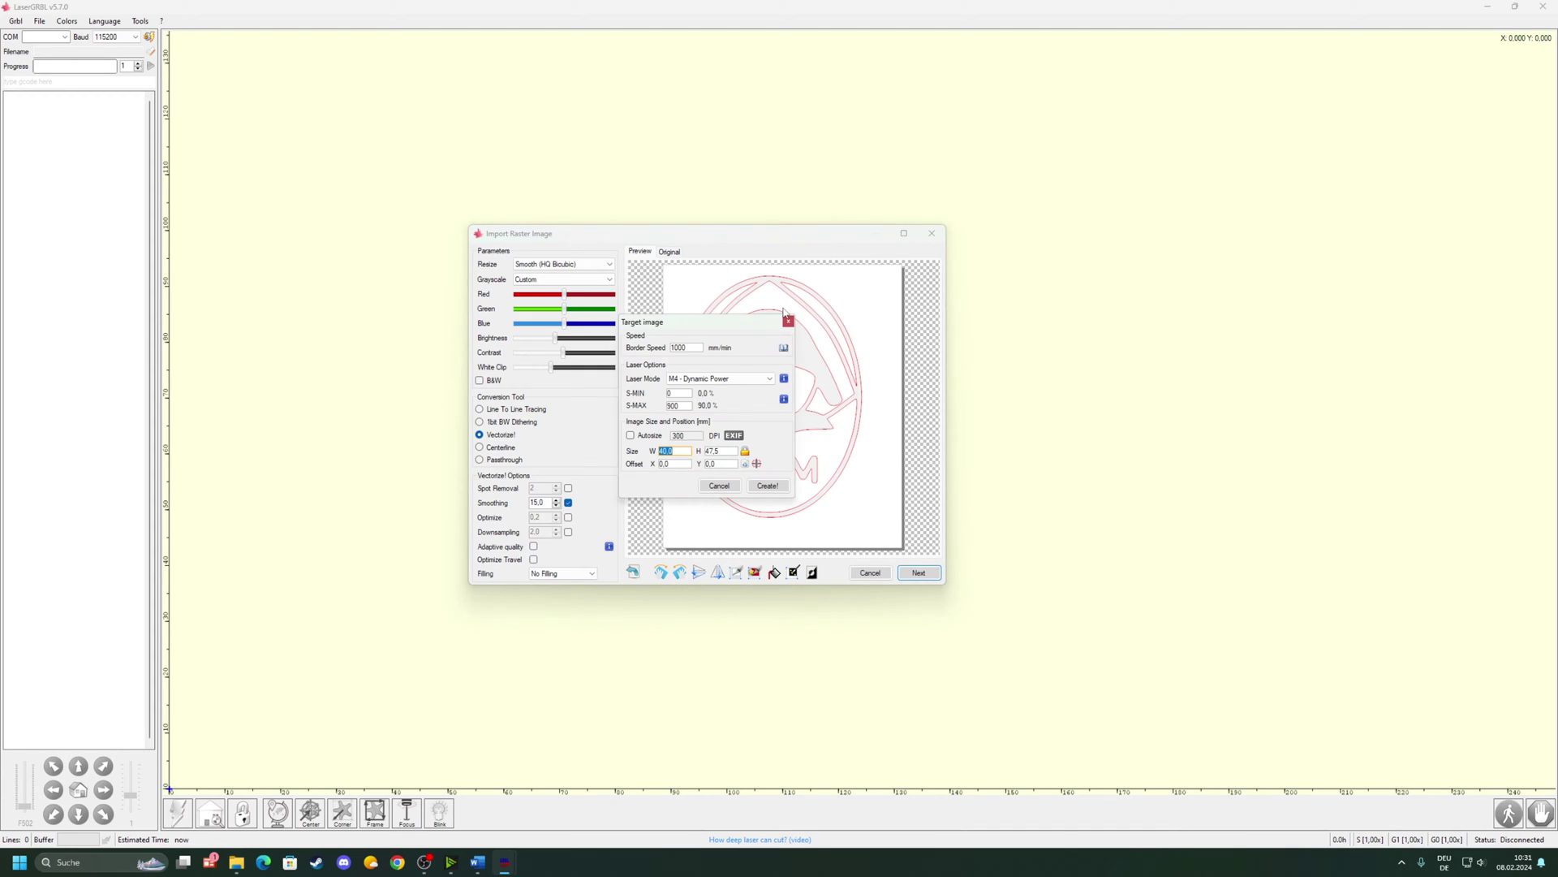
pyautogui.moveTo(742, 328); pyautogui.dragTo(777, 314)
pyautogui.click(725, 335)
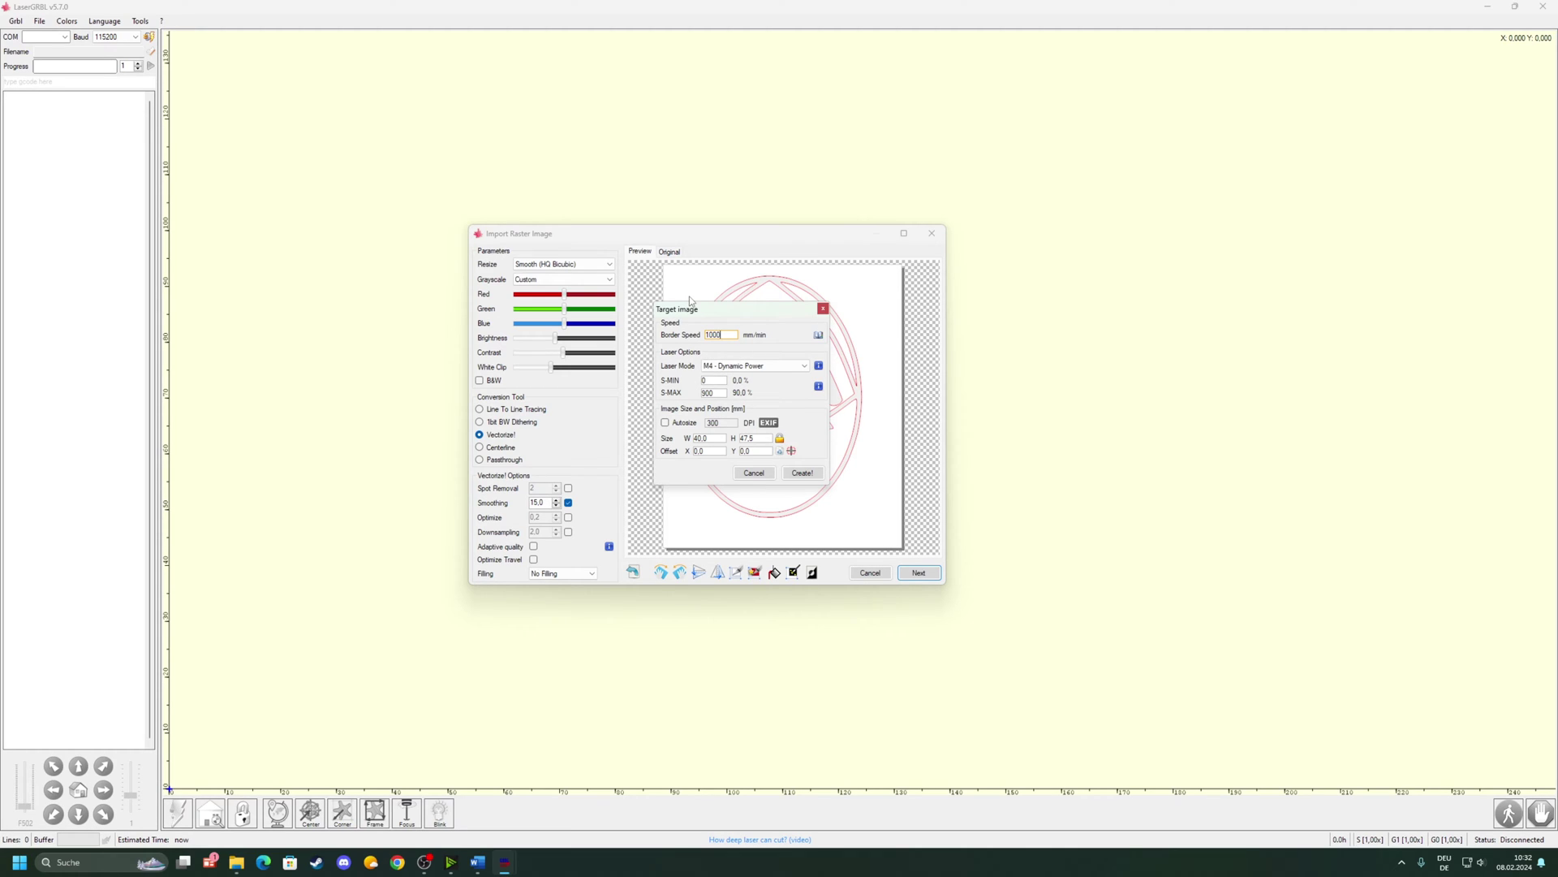
pyautogui.moveTo(753, 313); pyautogui.dragTo(763, 300)
pyautogui.click(745, 352)
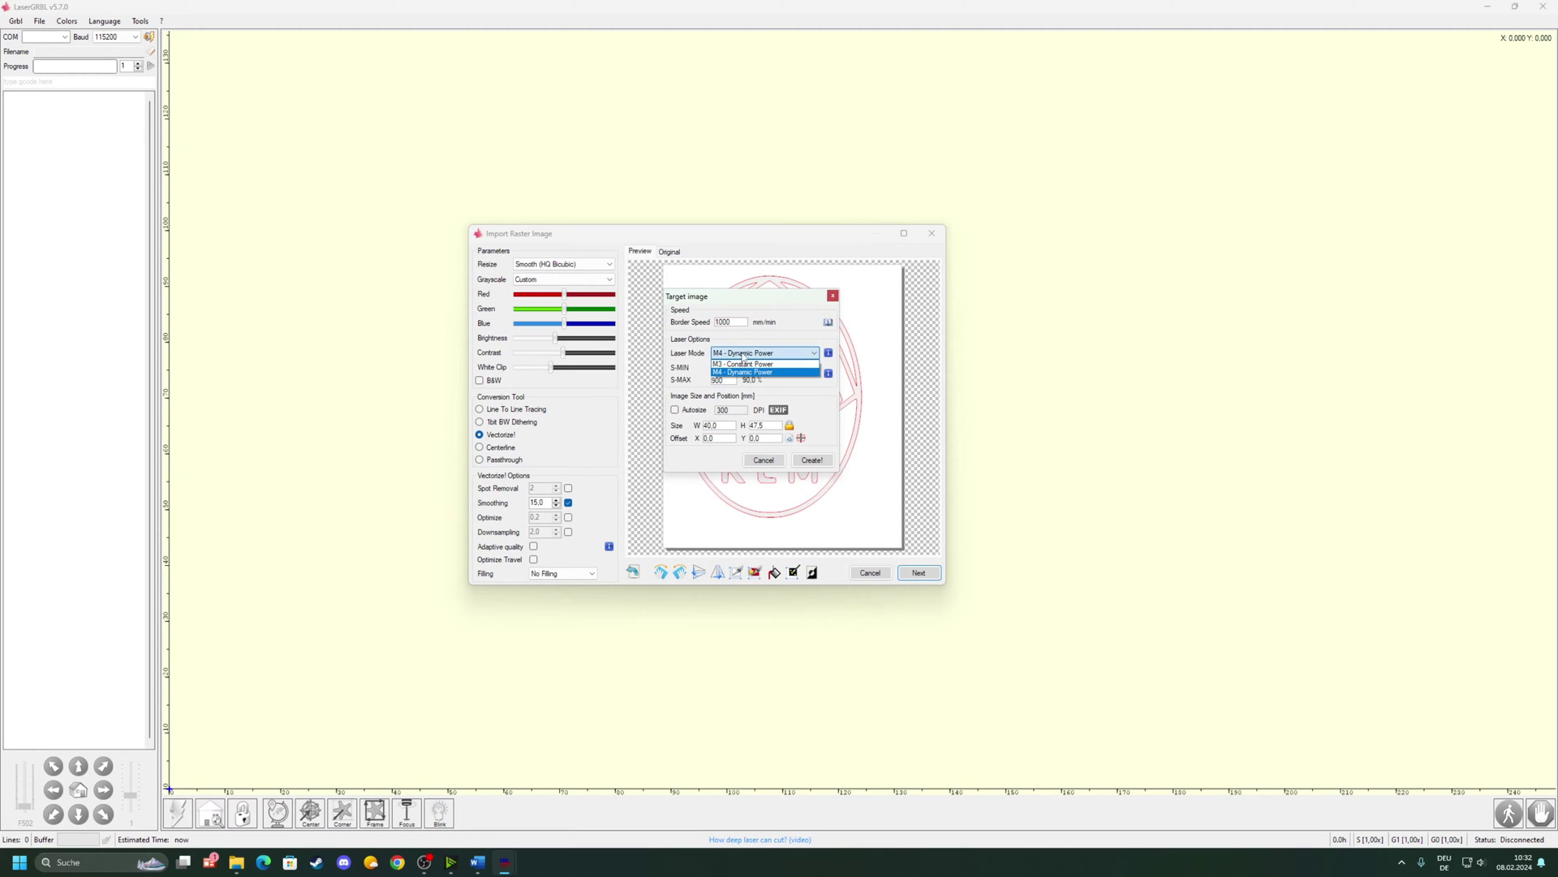
pyautogui.click(736, 372)
pyautogui.moveTo(779, 303); pyautogui.dragTo(546, 287)
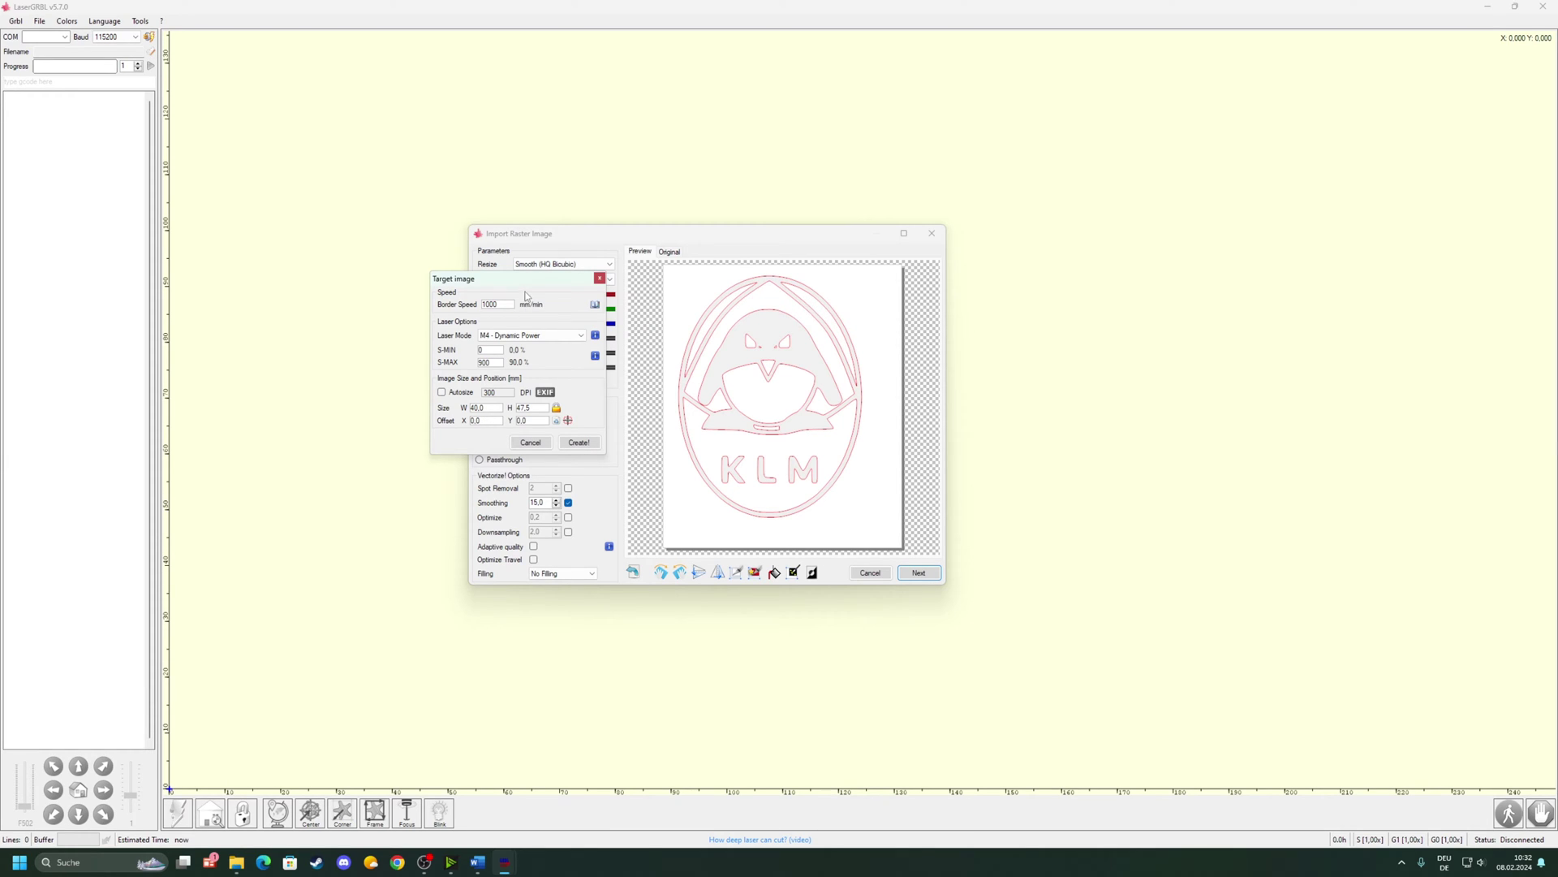
pyautogui.moveTo(535, 279); pyautogui.dragTo(768, 280)
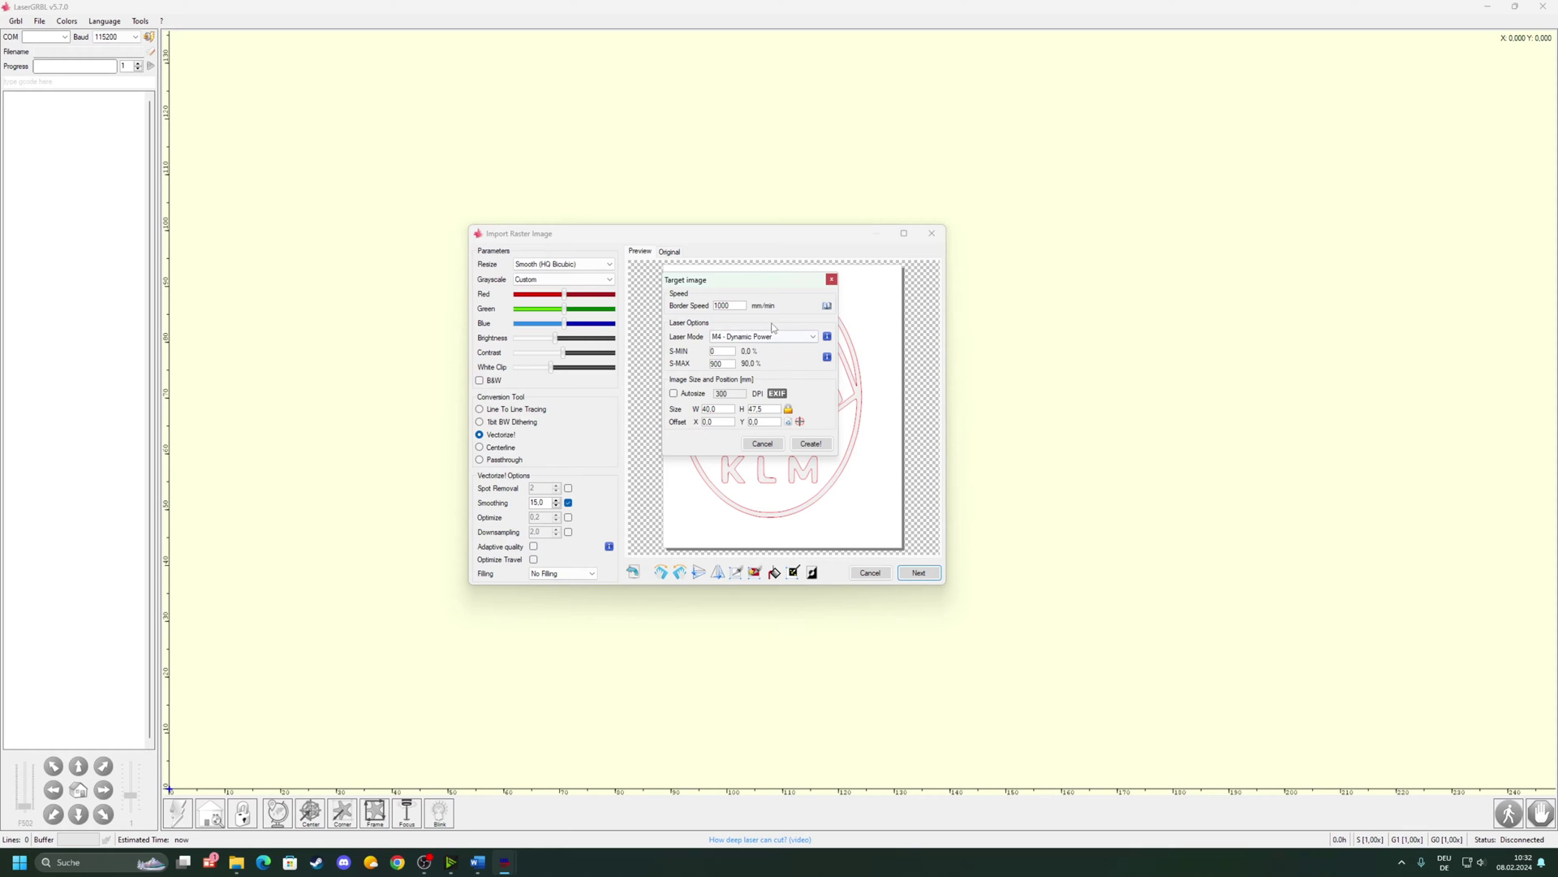
# - Enter 900 as the S-MAX laser power
pyautogui.doubleClick(725, 364)
pyautogui.write('1')
pyautogui.press('BackSpace')
pyautogui.press('BackSpace')
pyautogui.press('BackSpace')
pyautogui.write('900')
# - Set the image height to 40 mm with locked proportions and create the engraving toolpath
pyautogui.click(700, 411)
pyautogui.click(775, 411)
pyautogui.write('400')
pyautogui.press('BackSpace')
pyautogui.moveTo(770, 291); pyautogui.dragTo(388, 315)
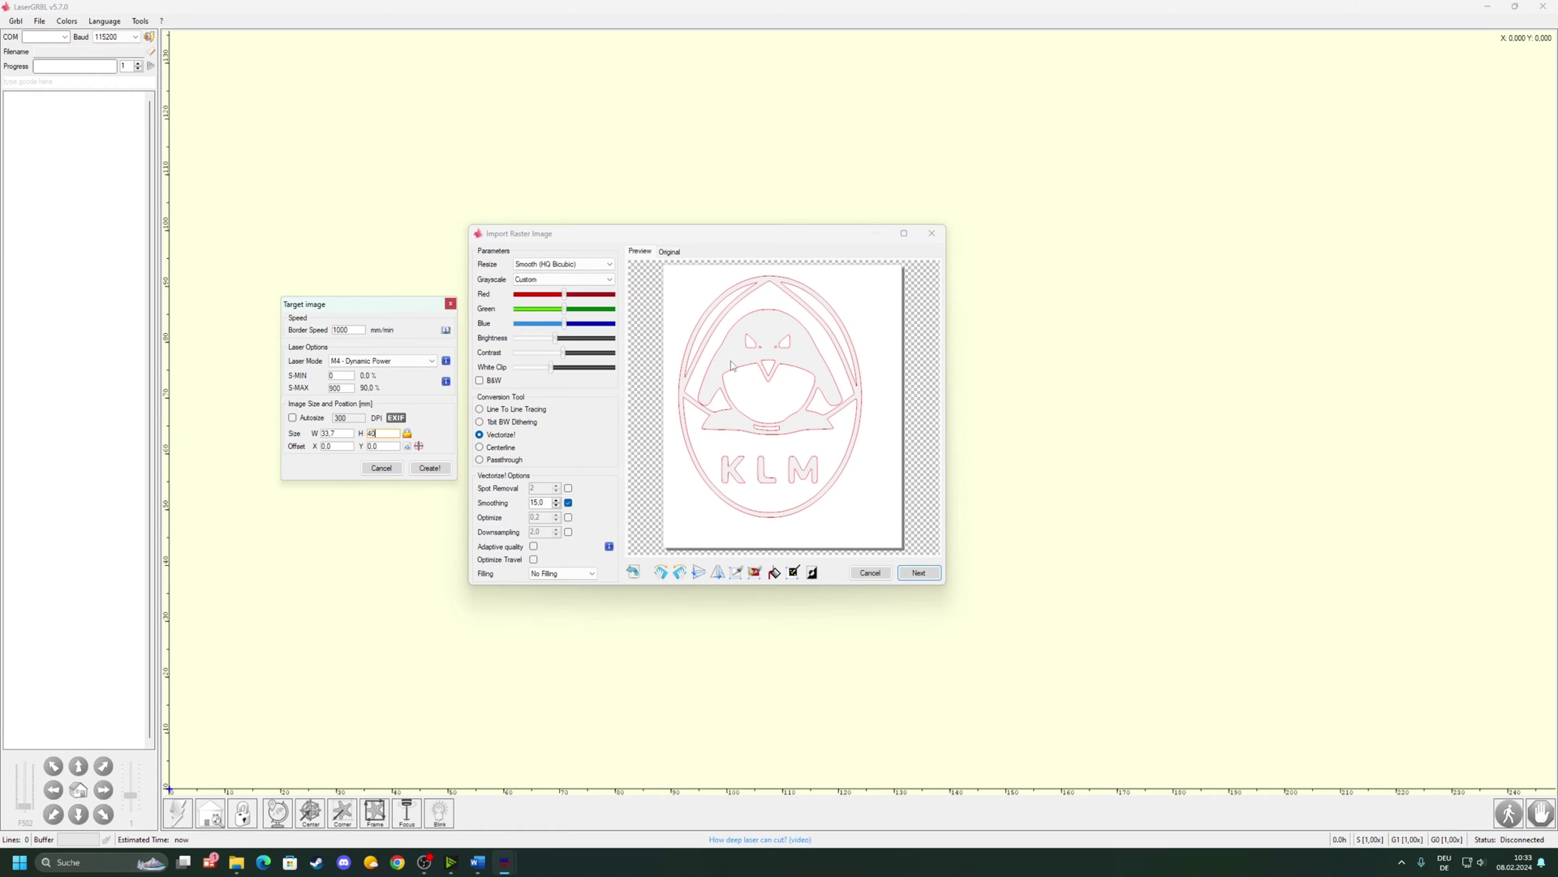
pyautogui.moveTo(386, 305); pyautogui.dragTo(635, 301)
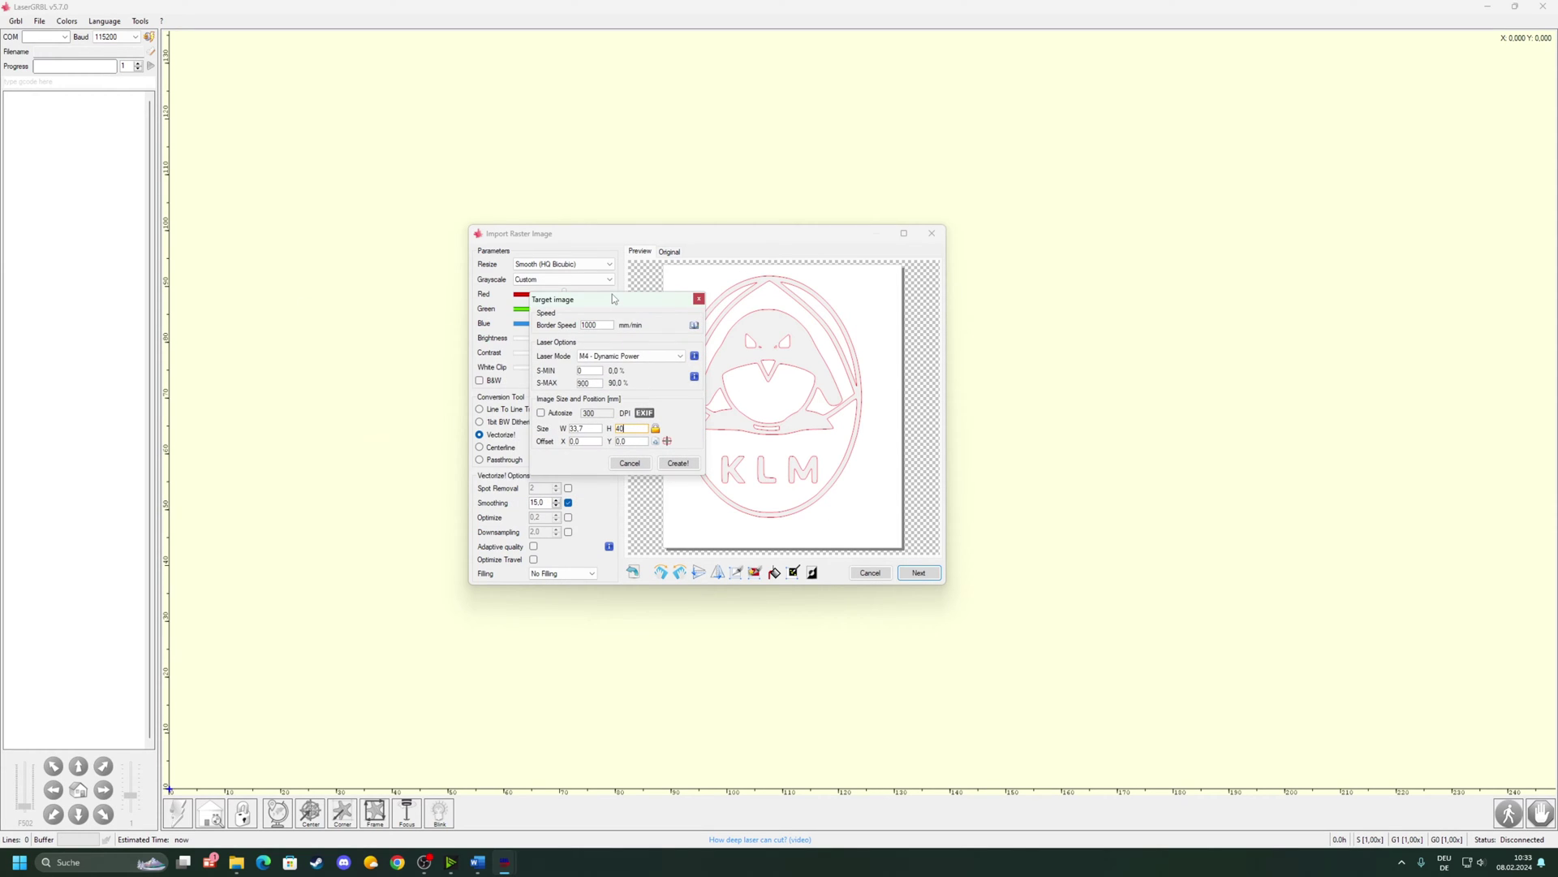
pyautogui.click(675, 463)
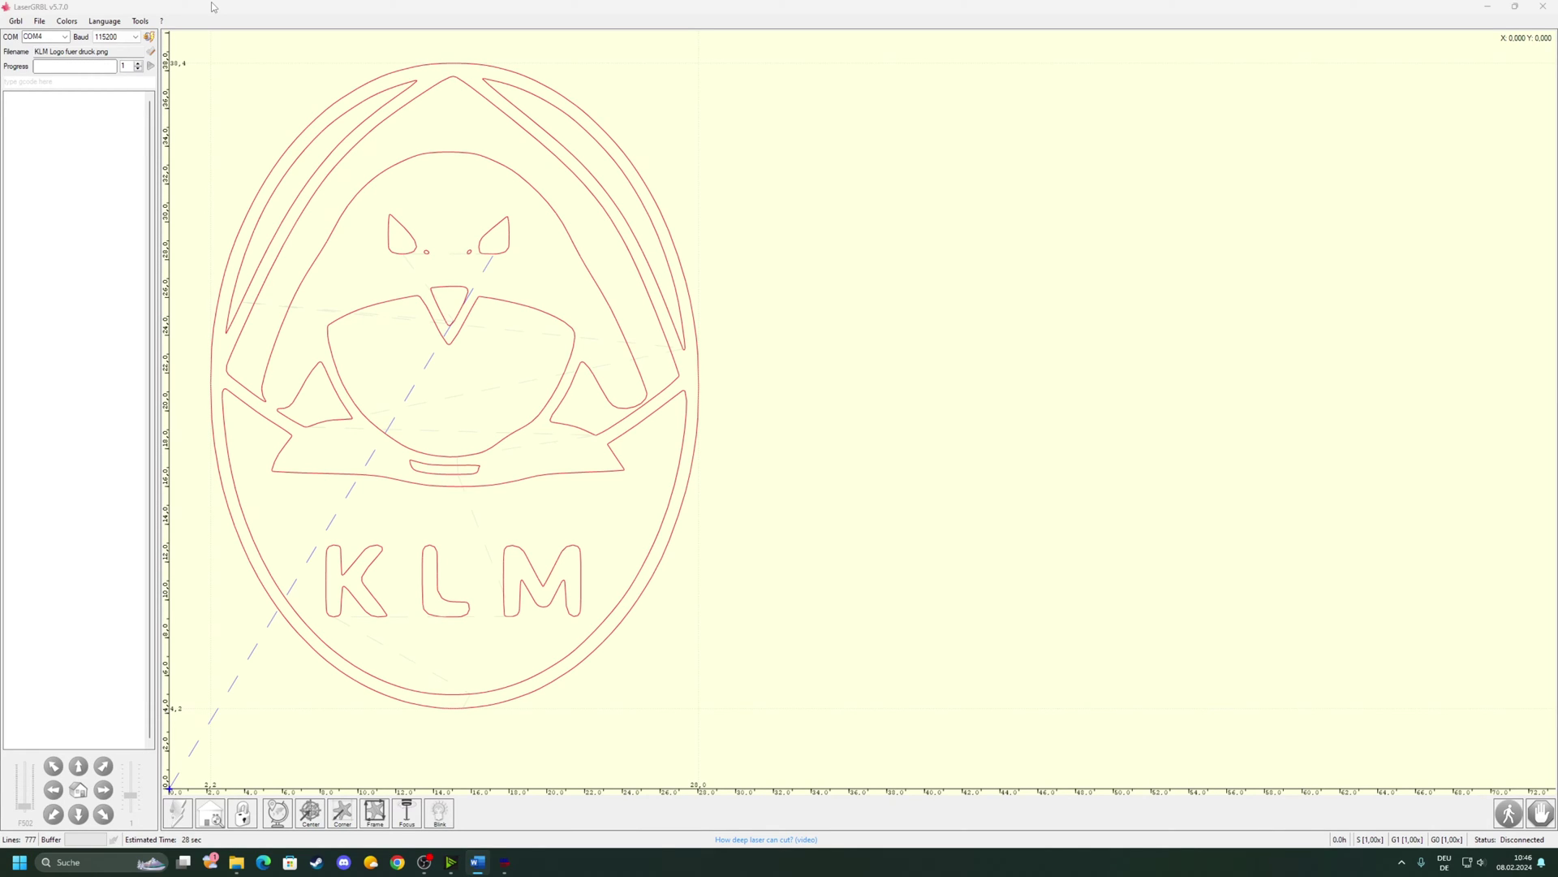
# - Connect to the laser on COM4 at 115200 baud and jog the head in negative X to -4 mm
pyautogui.click(149, 39)
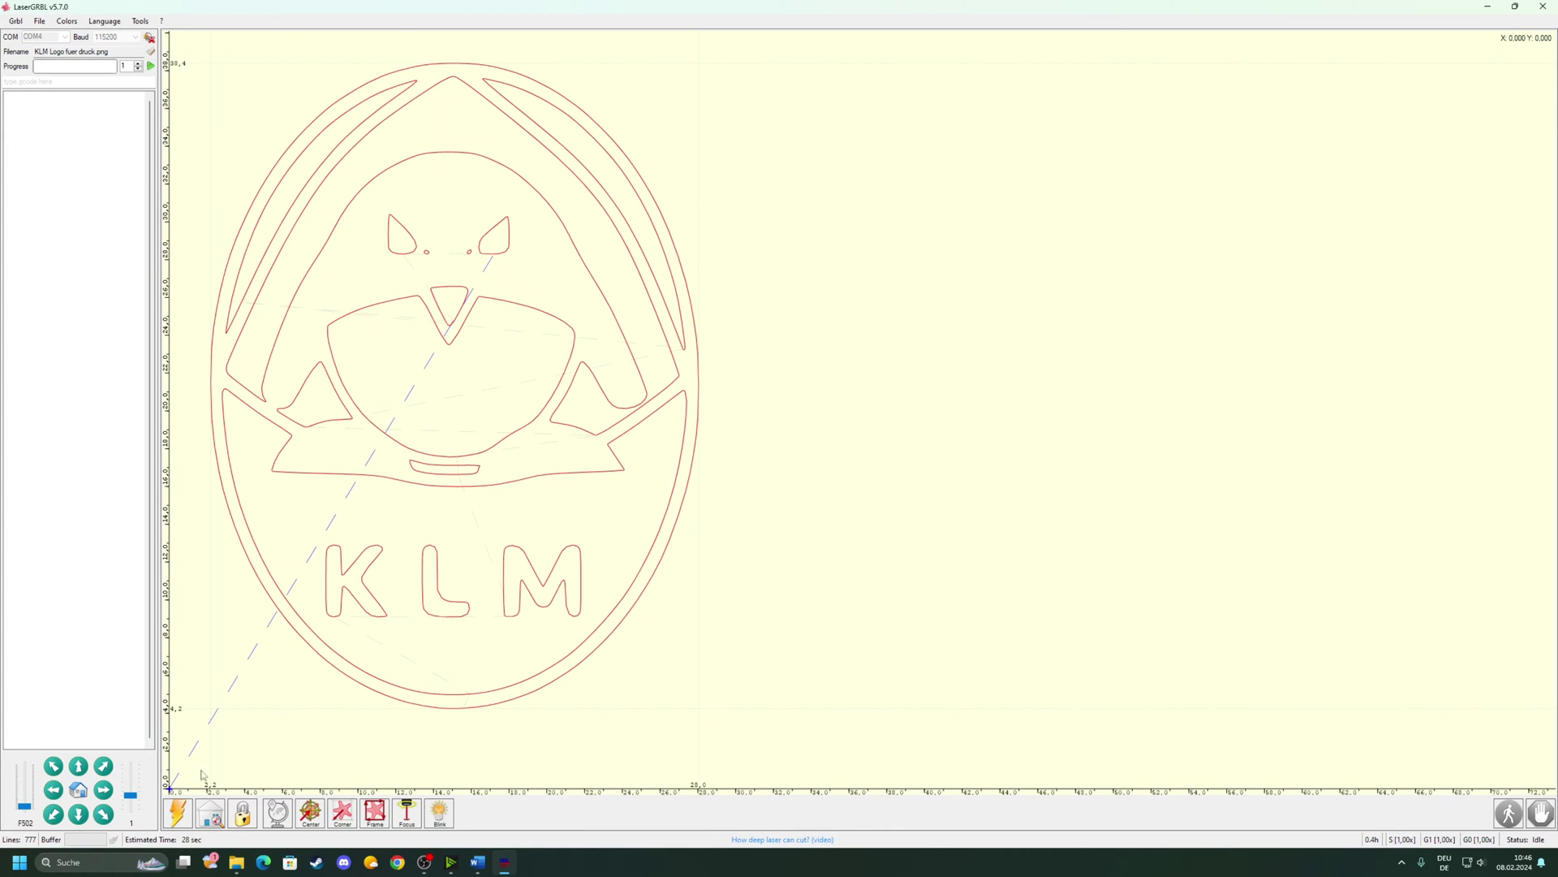
pyautogui.click(57, 791)
pyautogui.click(57, 792)
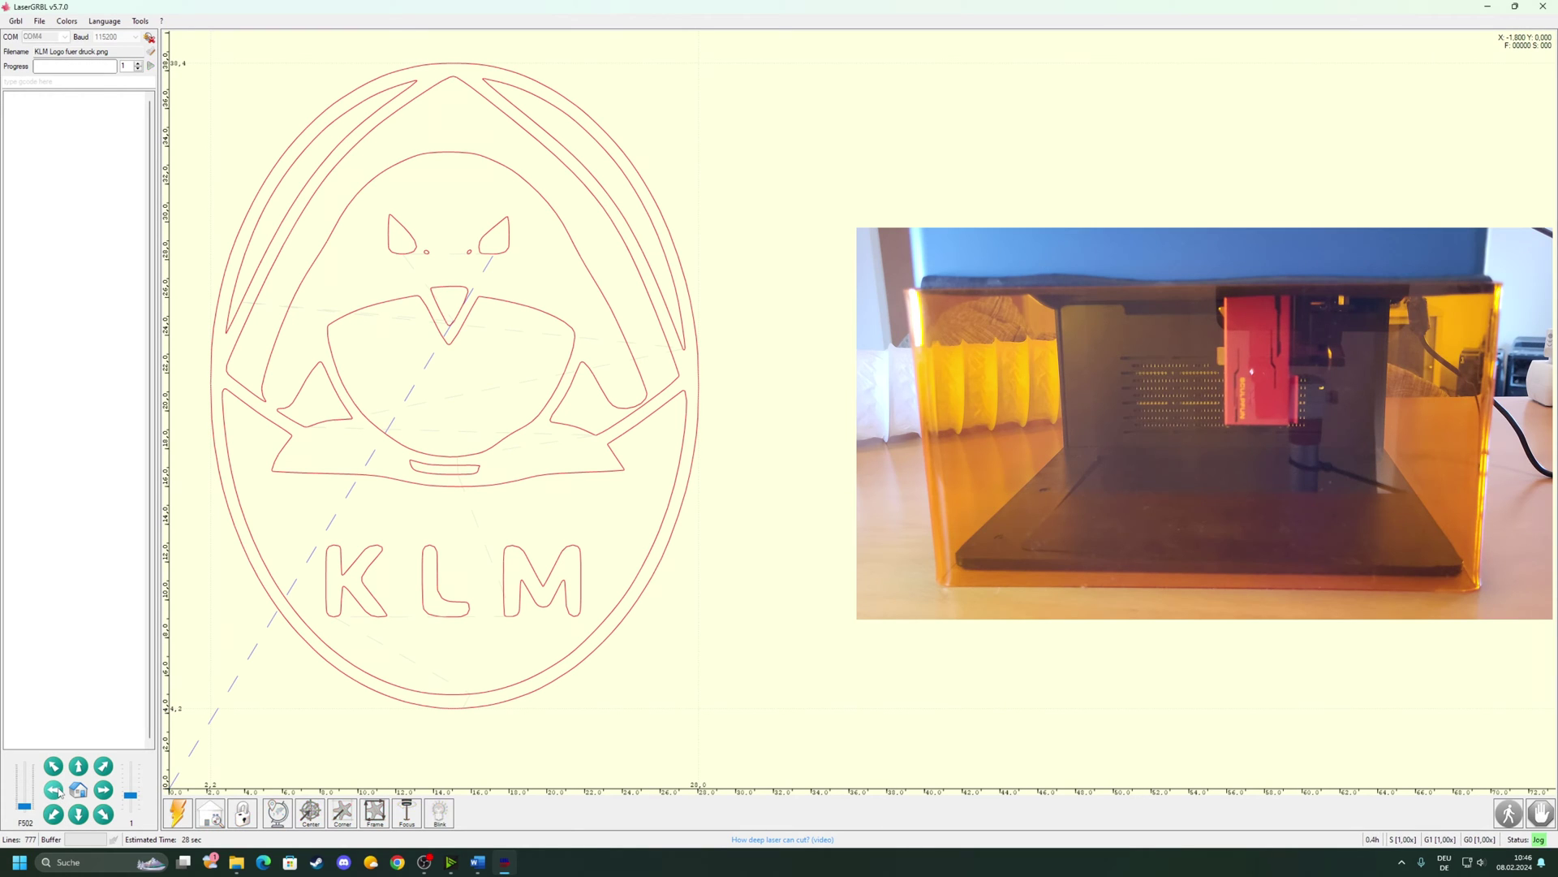
pyautogui.click(57, 791)
pyautogui.click(57, 792)
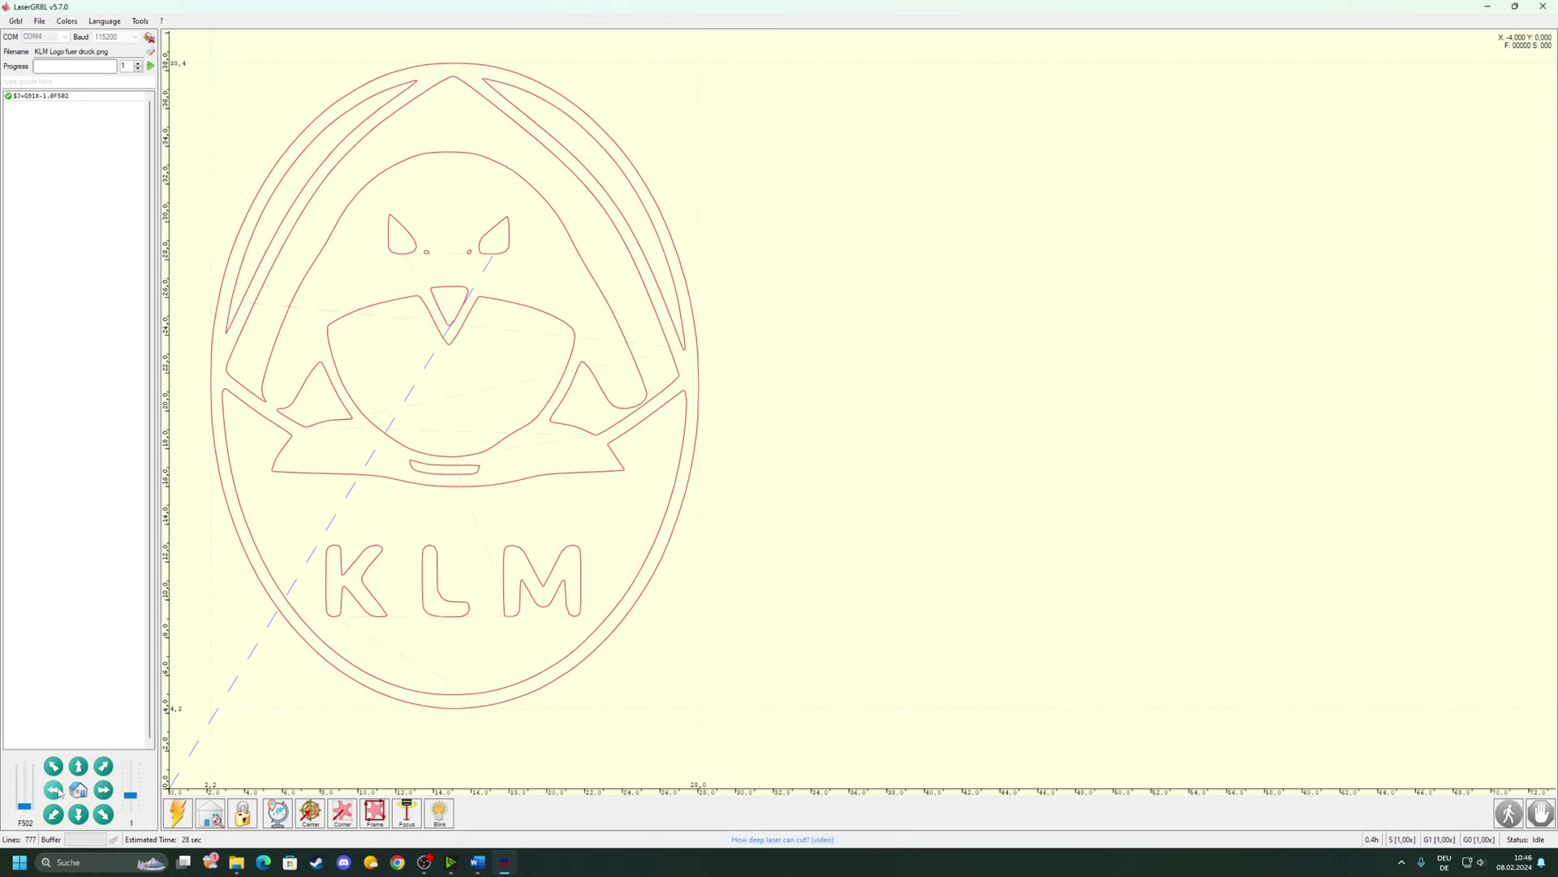
# - Raise the jog speed, use 5 mm and 1 mm jog steps, and move the head in negative X to -113 mm
pyautogui.moveTo(28, 809); pyautogui.dragTo(27, 807)
pyautogui.moveTo(132, 796); pyautogui.dragTo(131, 788)
pyautogui.click(54, 790)
pyautogui.click(54, 791)
pyautogui.click(54, 790)
pyautogui.click(53, 790)
pyautogui.click(54, 790)
pyautogui.click(54, 791)
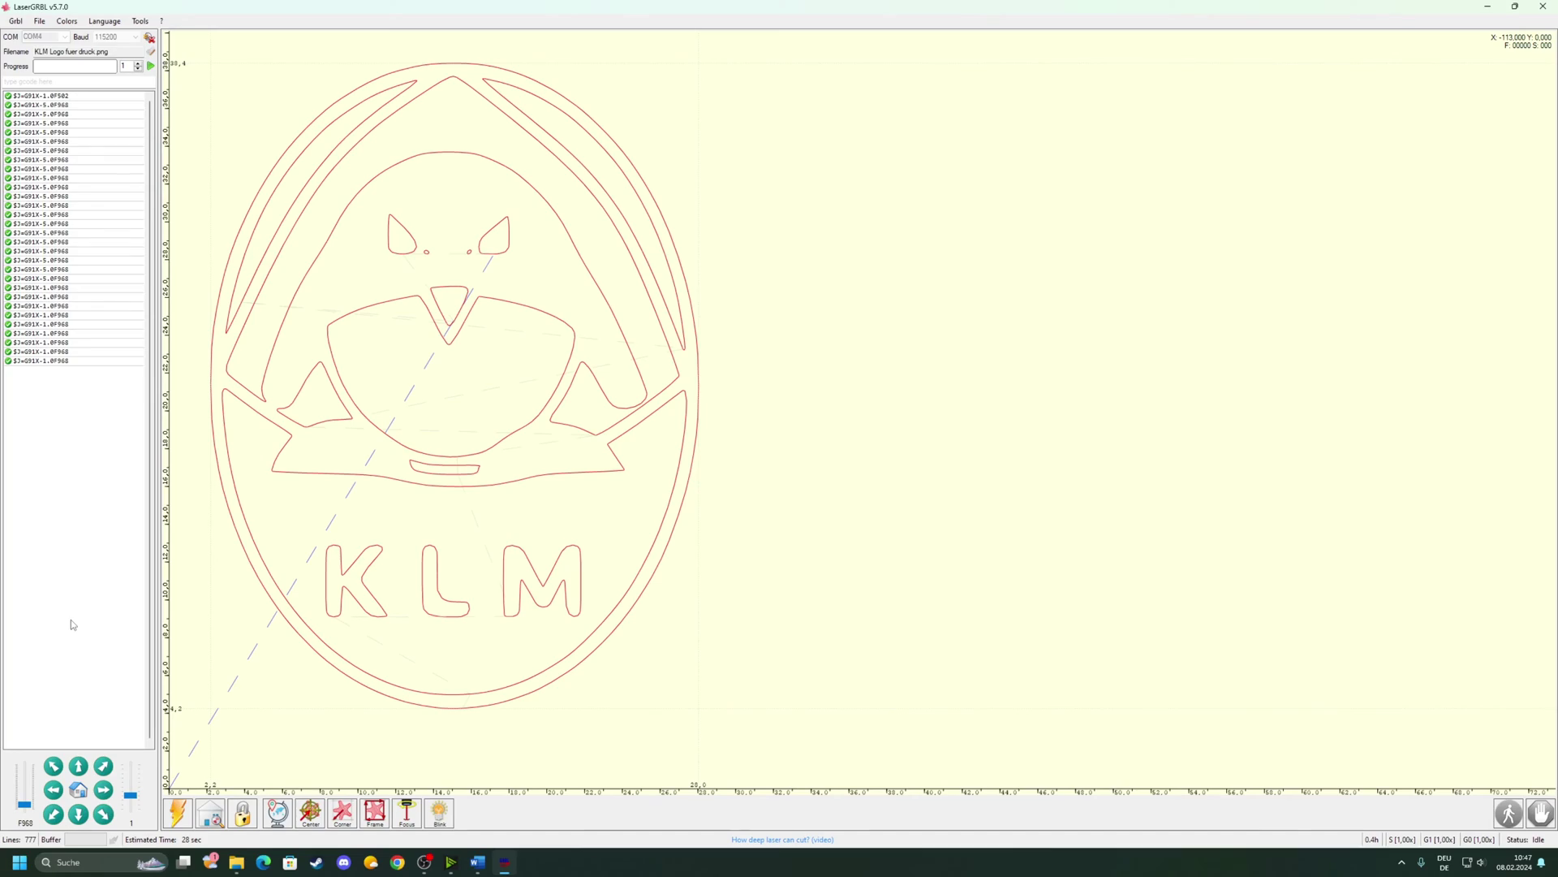
# - Jog the head 5 mm in negative Y in 1 mm steps and set this position as the new zero point
pyautogui.click(78, 814)
pyautogui.click(79, 814)
pyautogui.click(79, 814)
pyautogui.click(79, 814)
pyautogui.click(79, 814)
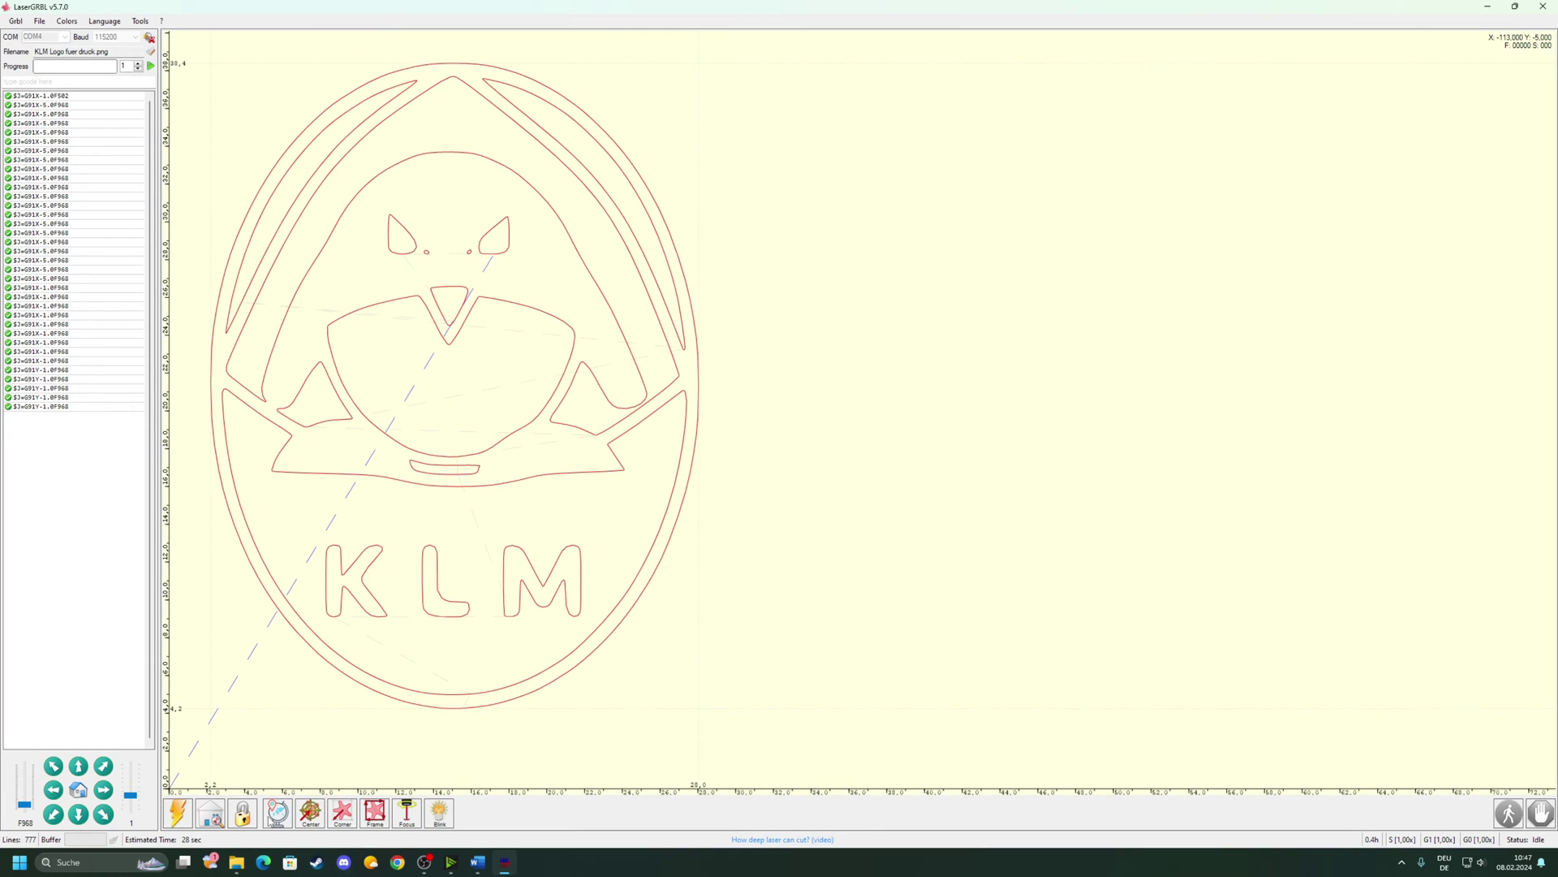
pyautogui.click(280, 815)
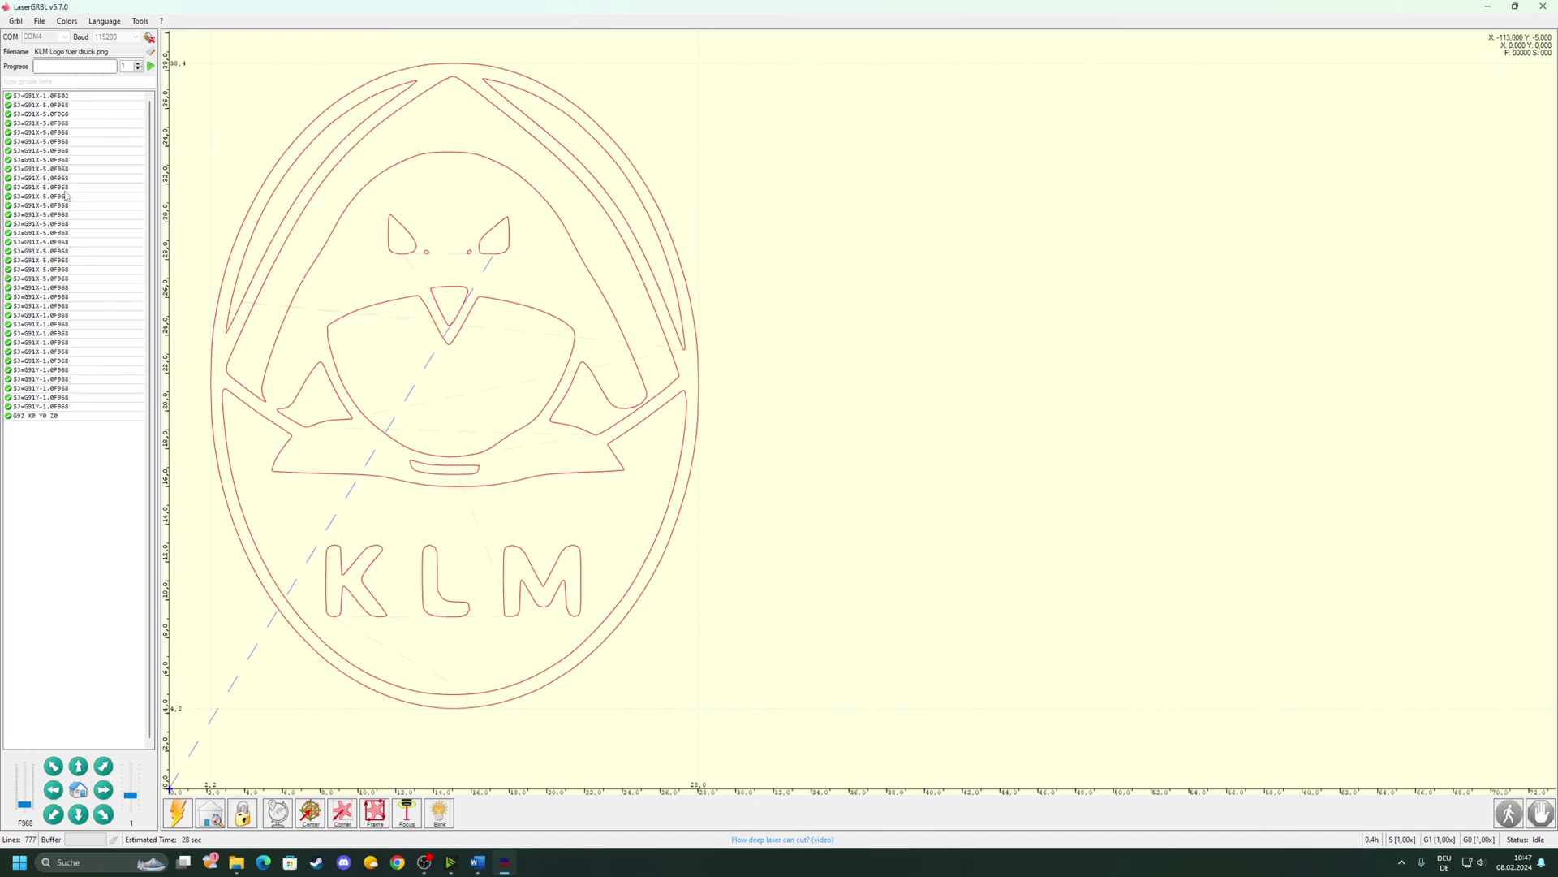
# - Move the laser head to the design's corner and on to the design's center
pyautogui.click(44, 80)
pyautogui.click(343, 815)
pyautogui.click(310, 811)
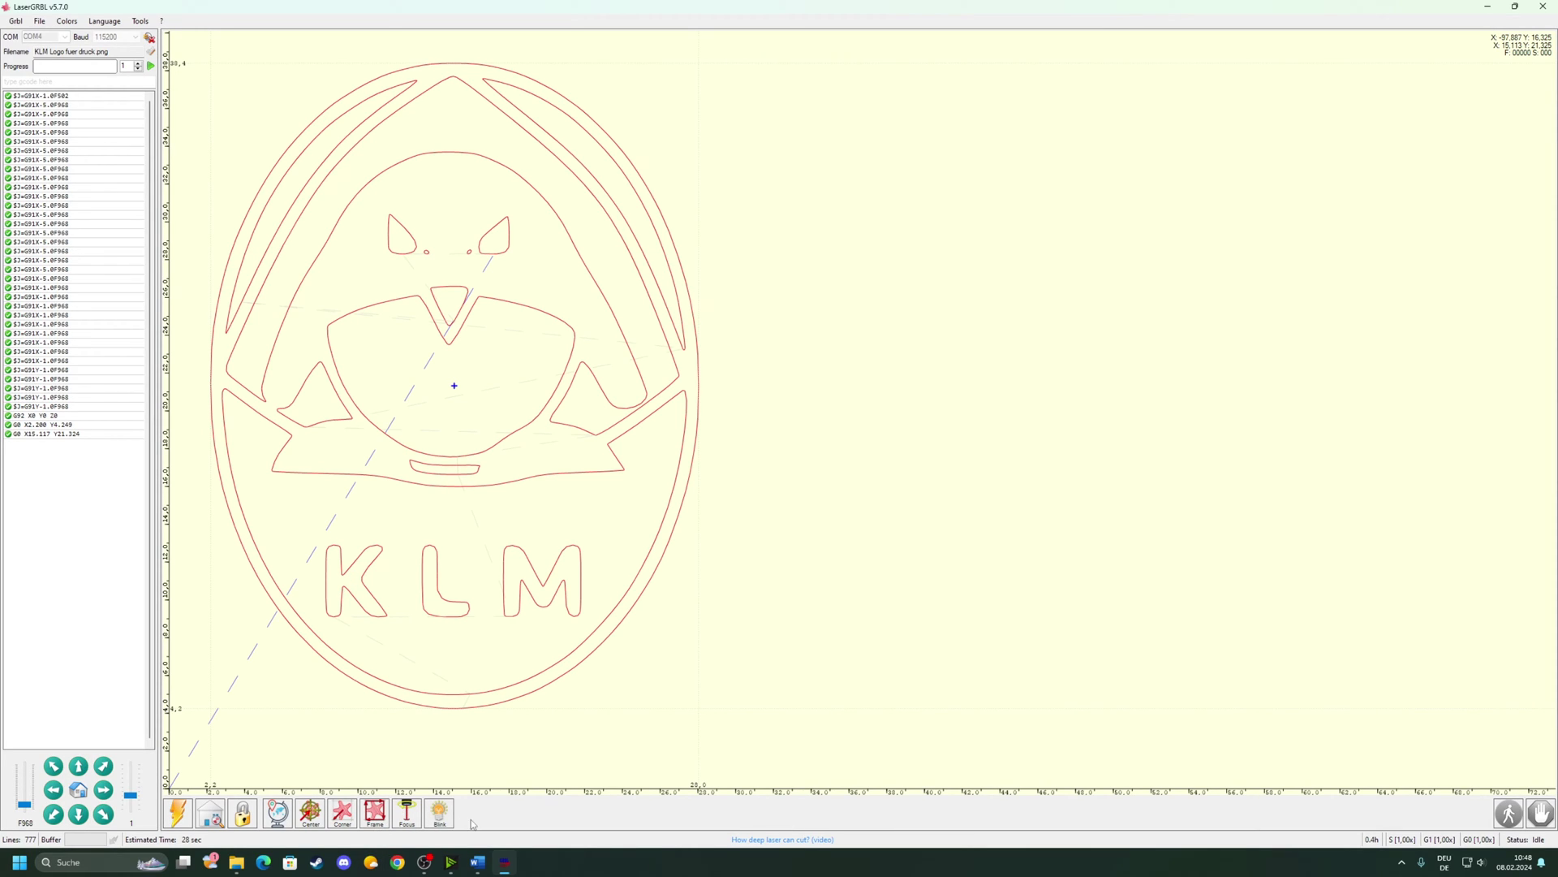
# - Edit the Frame custom button so its tool tip gives the low power as 1%, and save it
pyautogui.rightClick(373, 810)
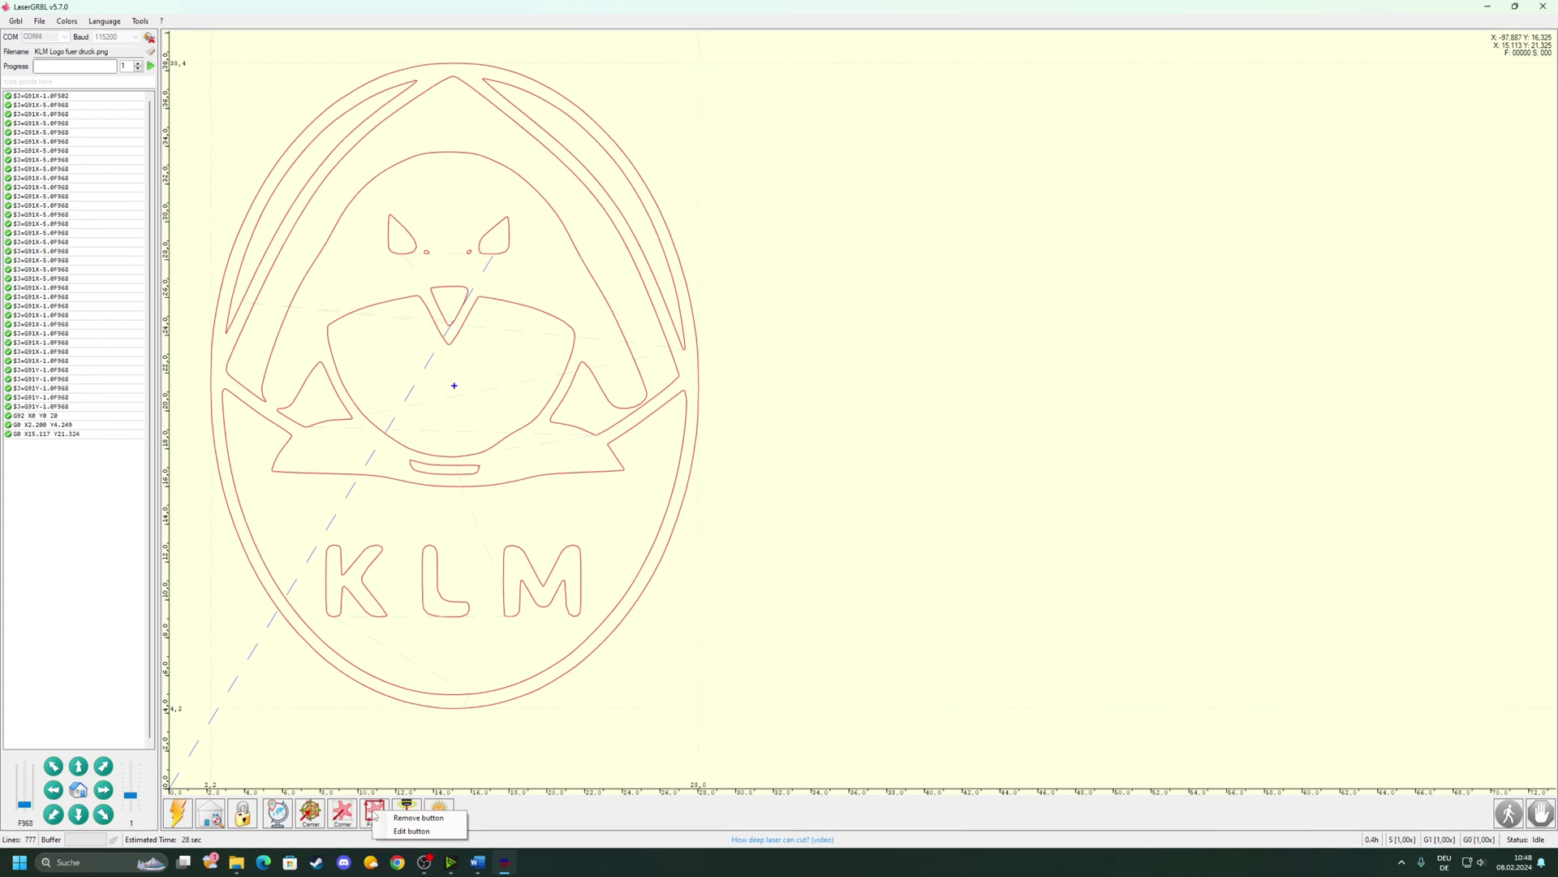
pyautogui.click(418, 833)
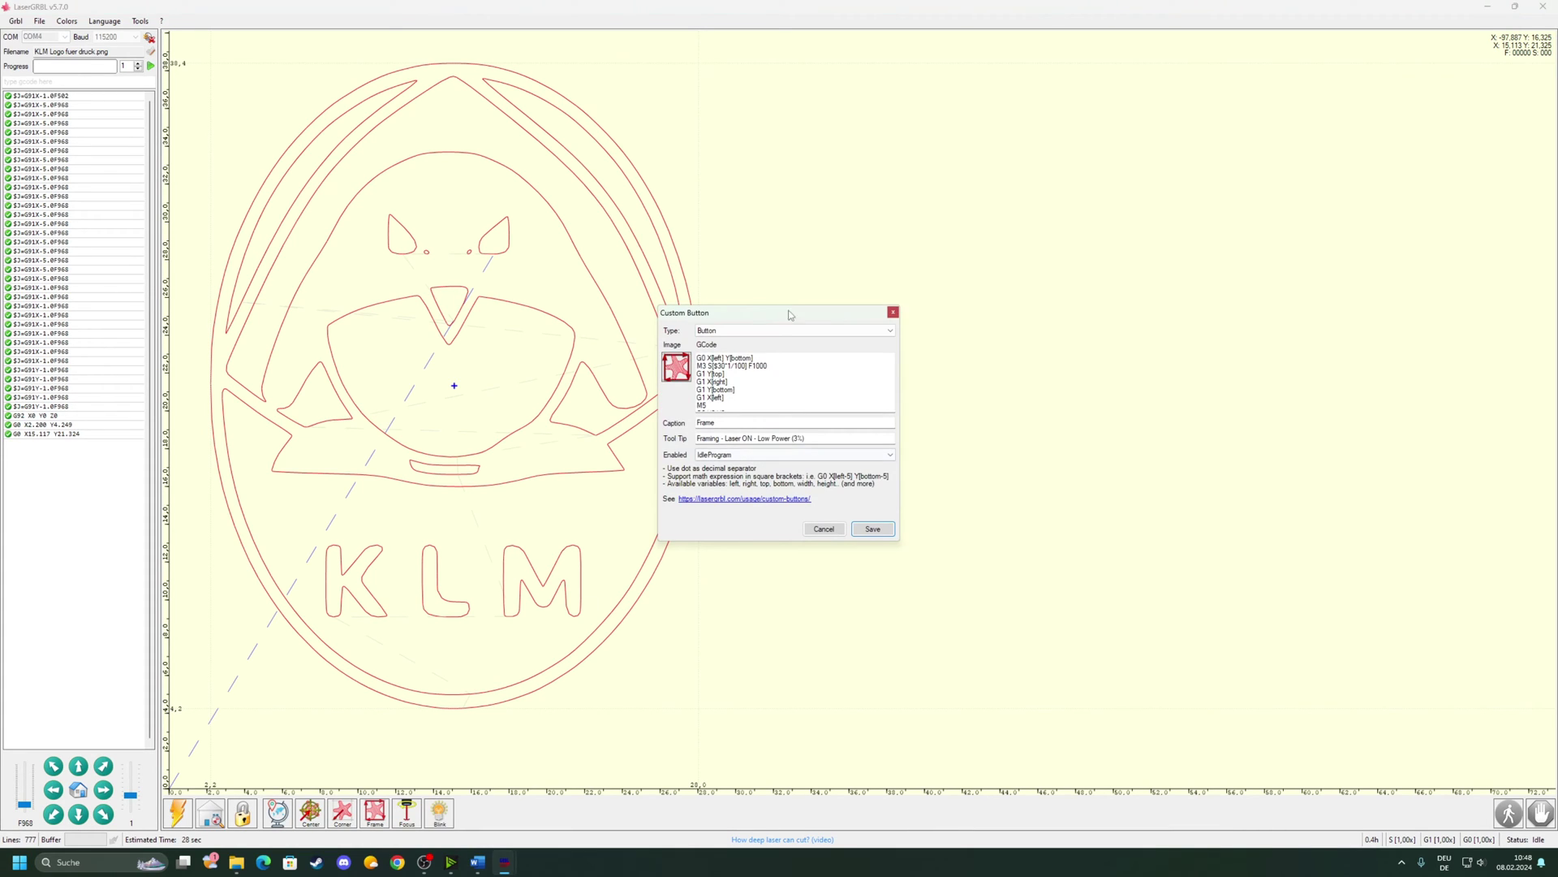
pyautogui.moveTo(745, 315); pyautogui.dragTo(758, 313)
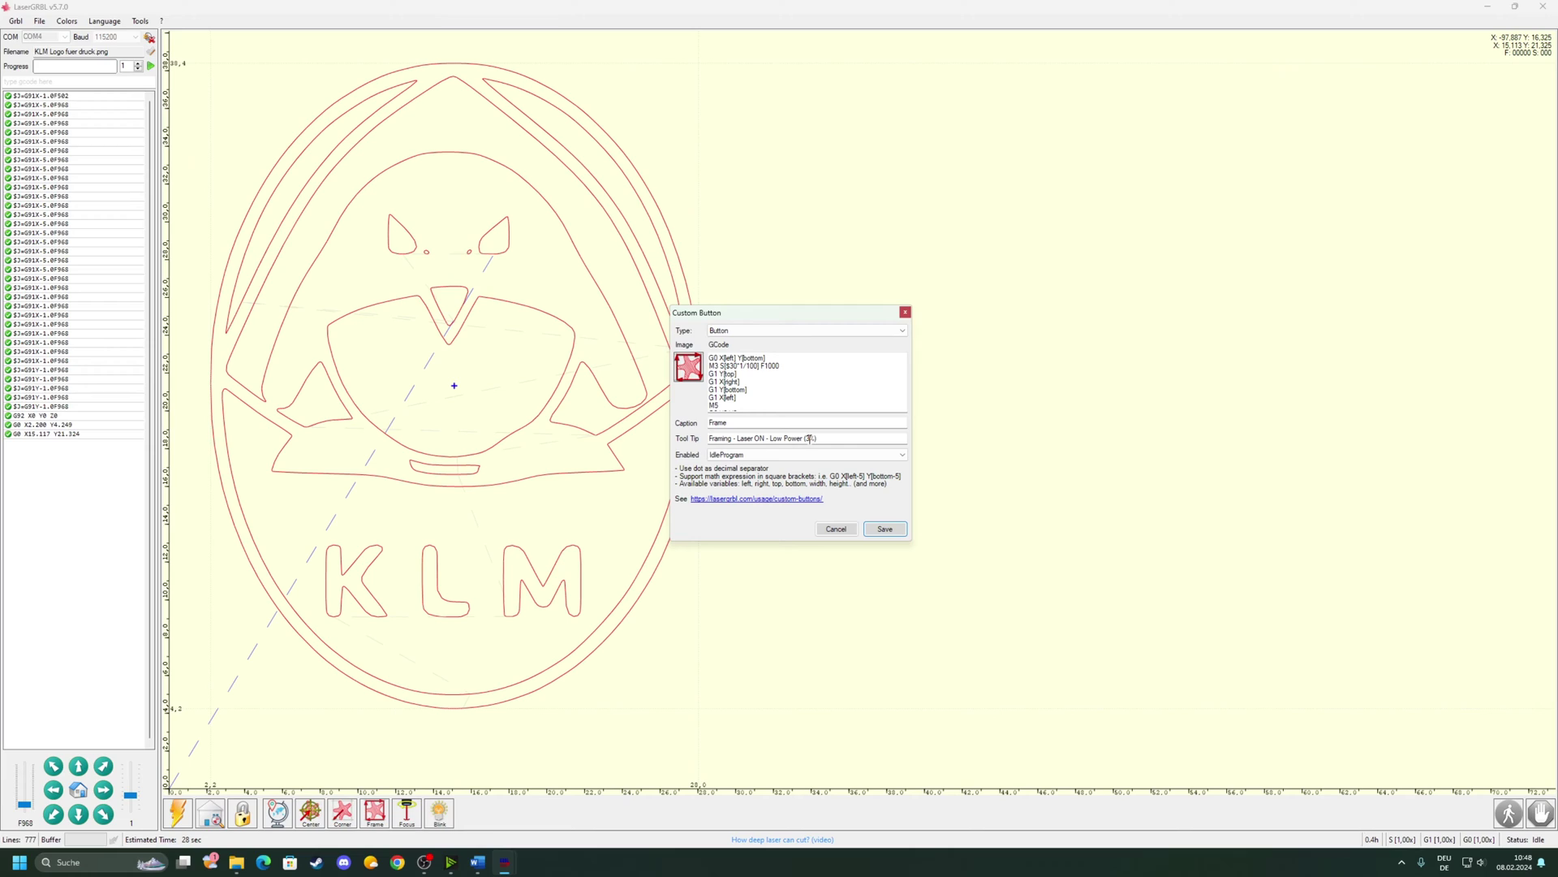
pyautogui.click(809, 438)
pyautogui.press('BackSpace')
pyautogui.write('1')
pyautogui.click(796, 378)
pyautogui.click(881, 529)
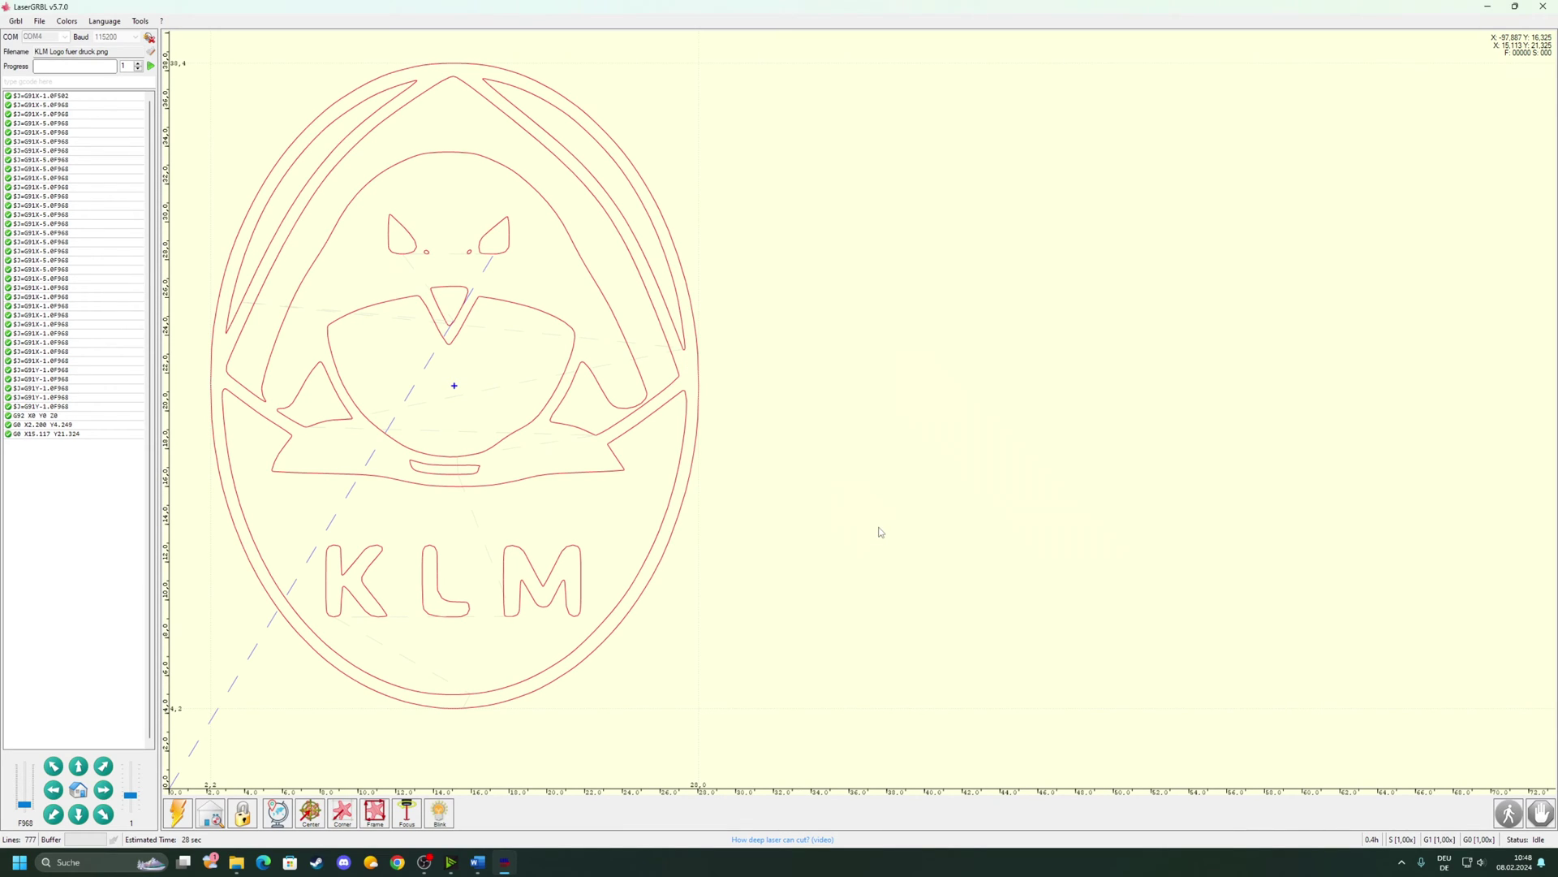
# - Review the laser power in the Focus custom button's G-code and save the button
pyautogui.rightClick(402, 815)
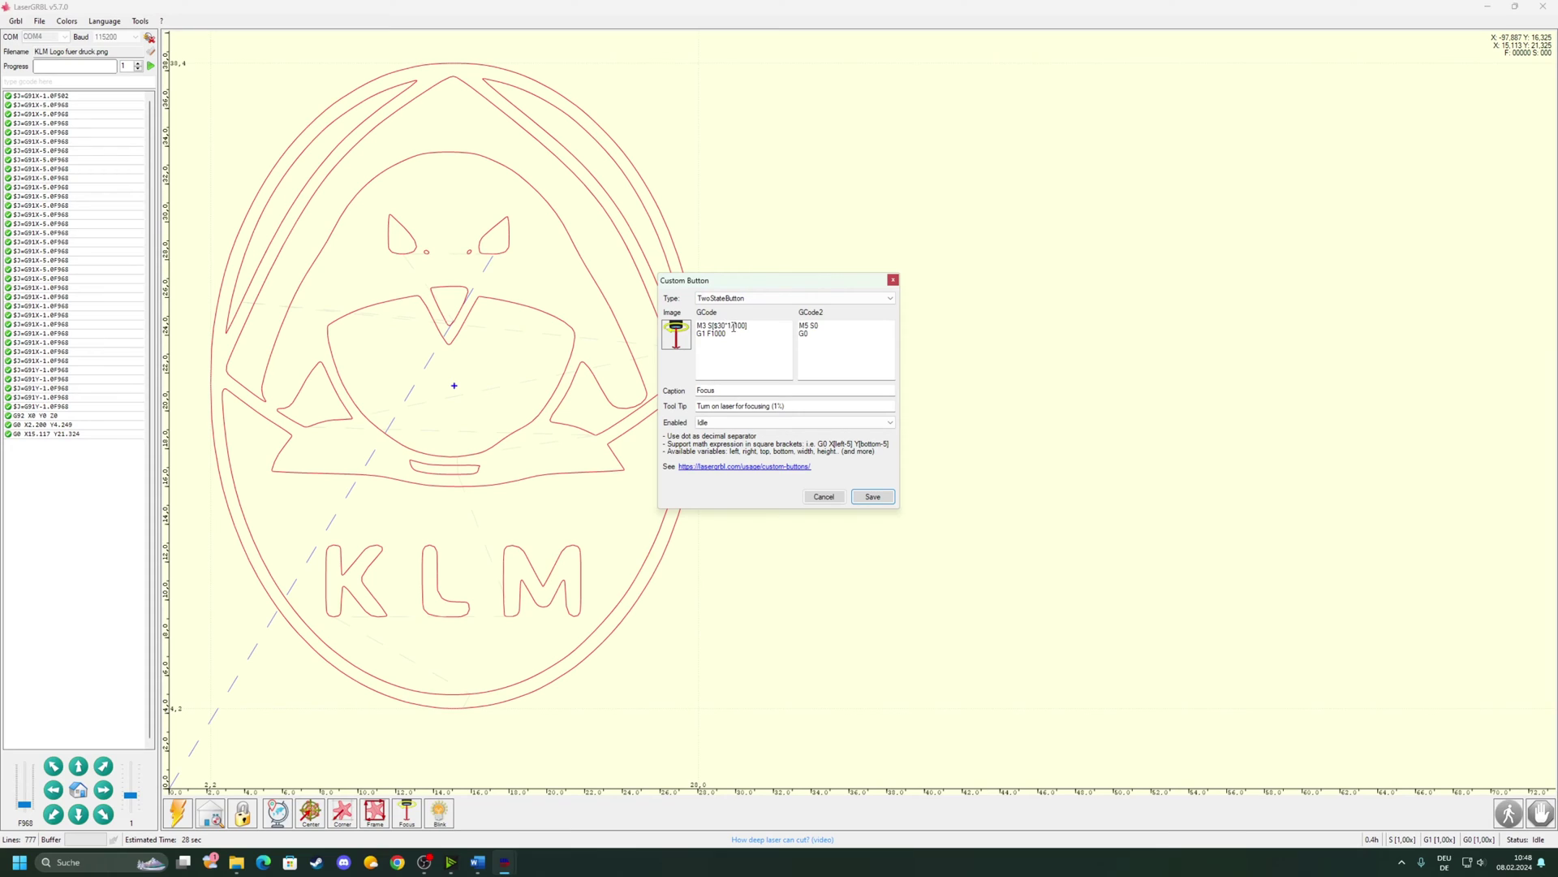
pyautogui.click(732, 326)
pyautogui.click(884, 499)
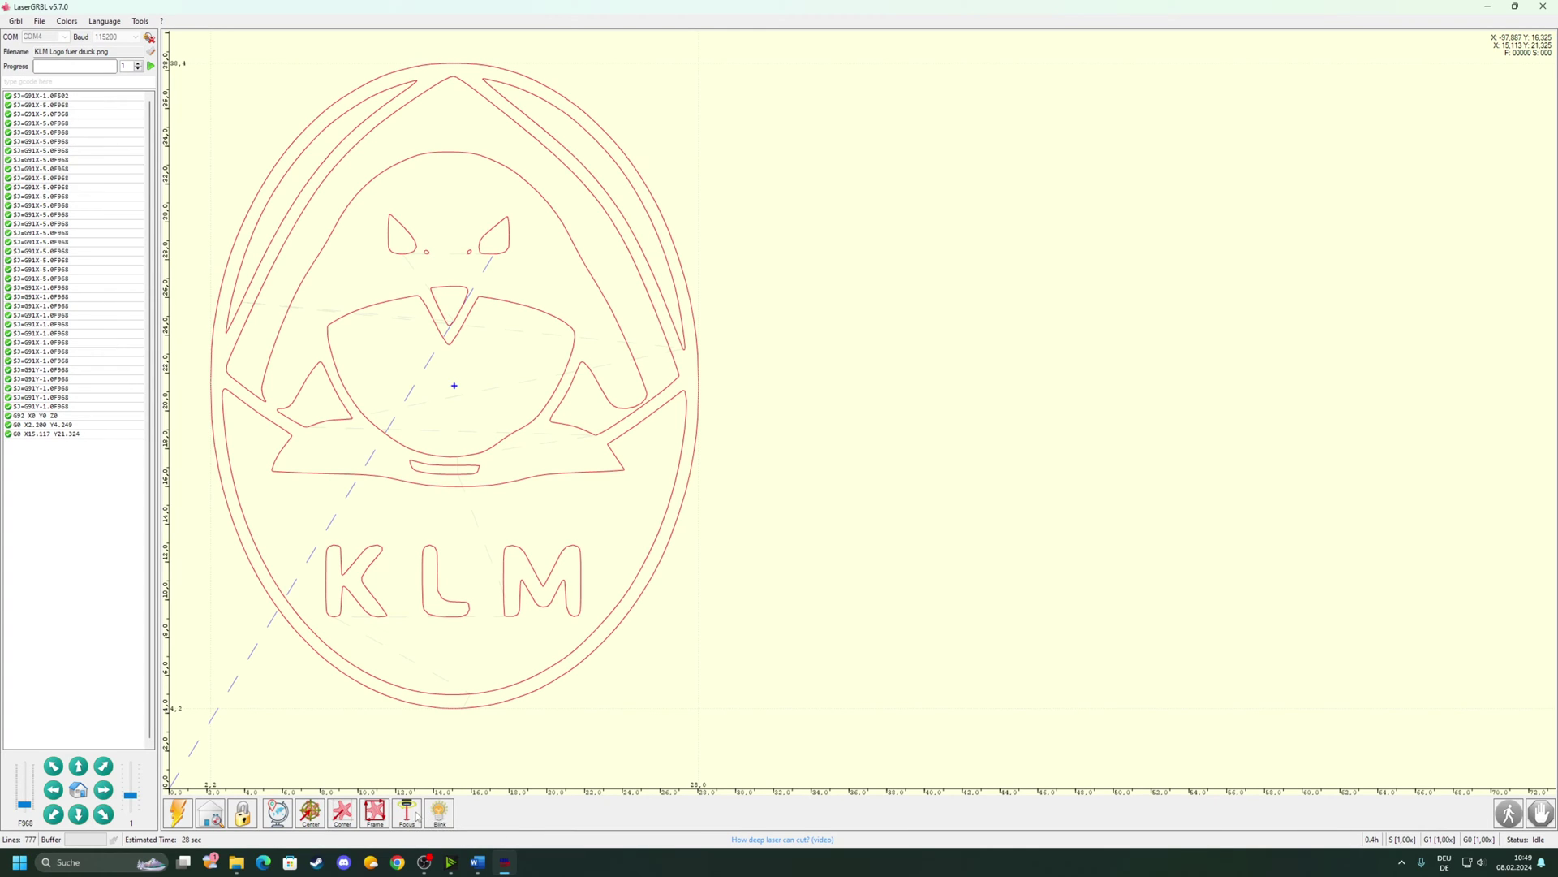
# - Move the head to the design's corner and turn the low-power focusing laser on and off
pyautogui.click(342, 814)
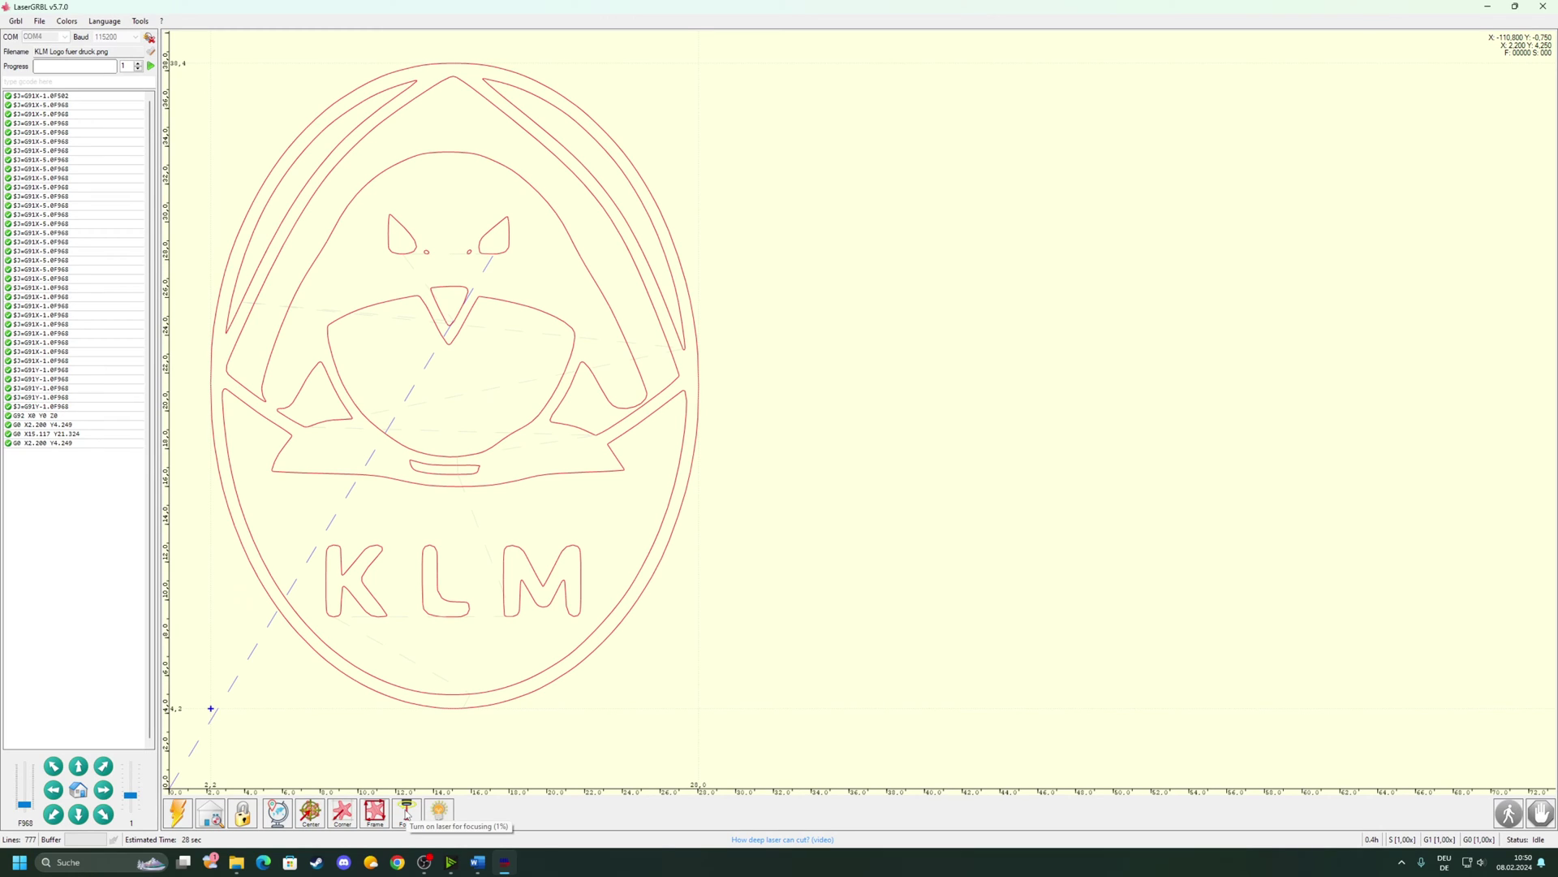
pyautogui.click(406, 813)
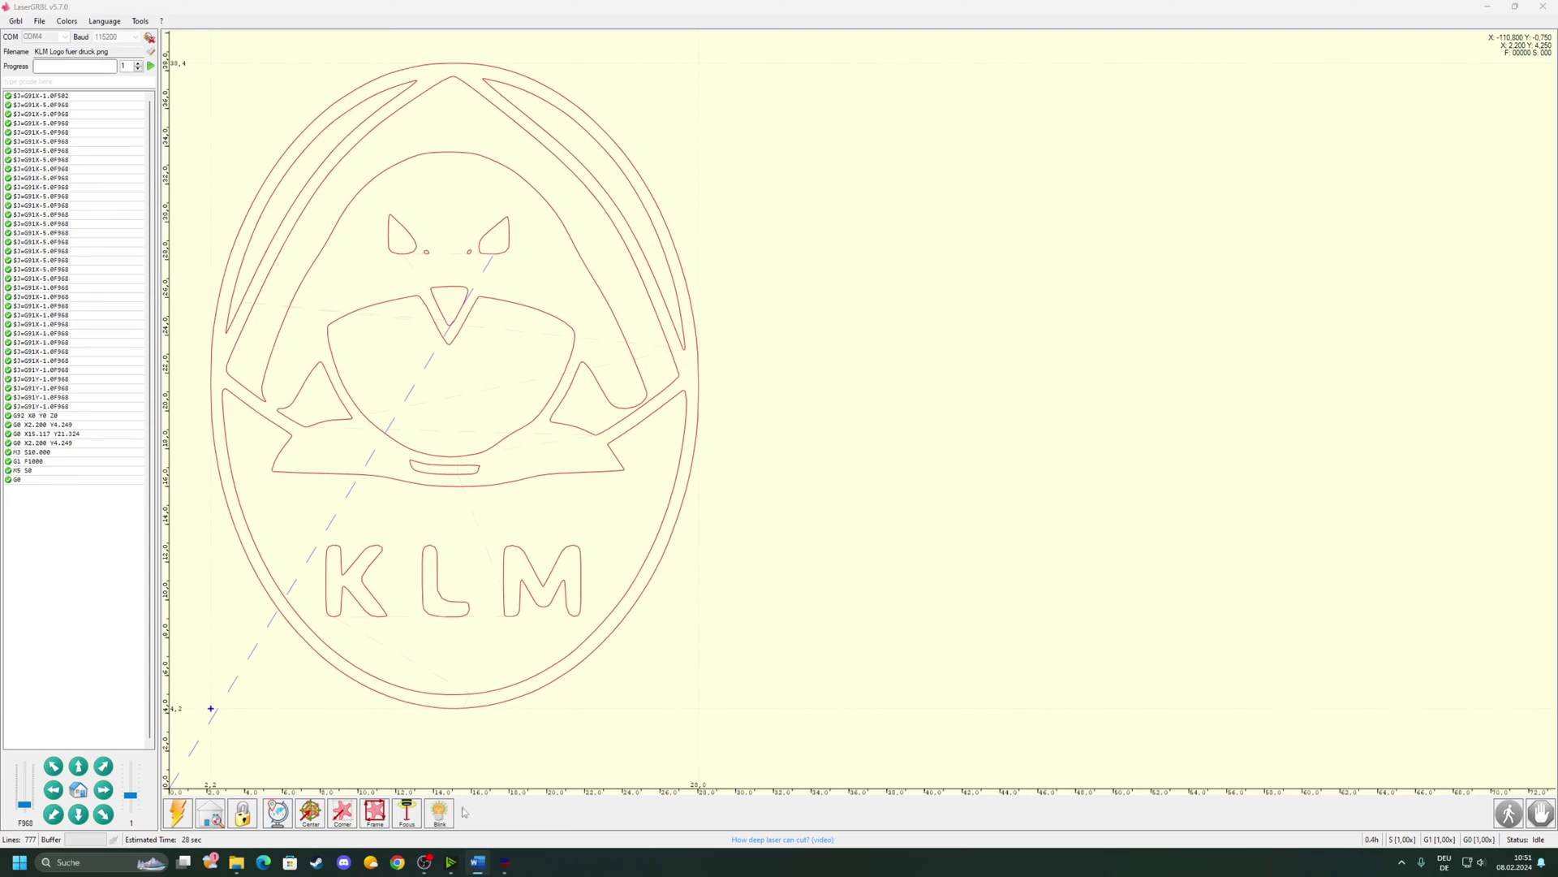
# - Trace the design's frame with the low-power laser and start the engraving job
pyautogui.click(378, 817)
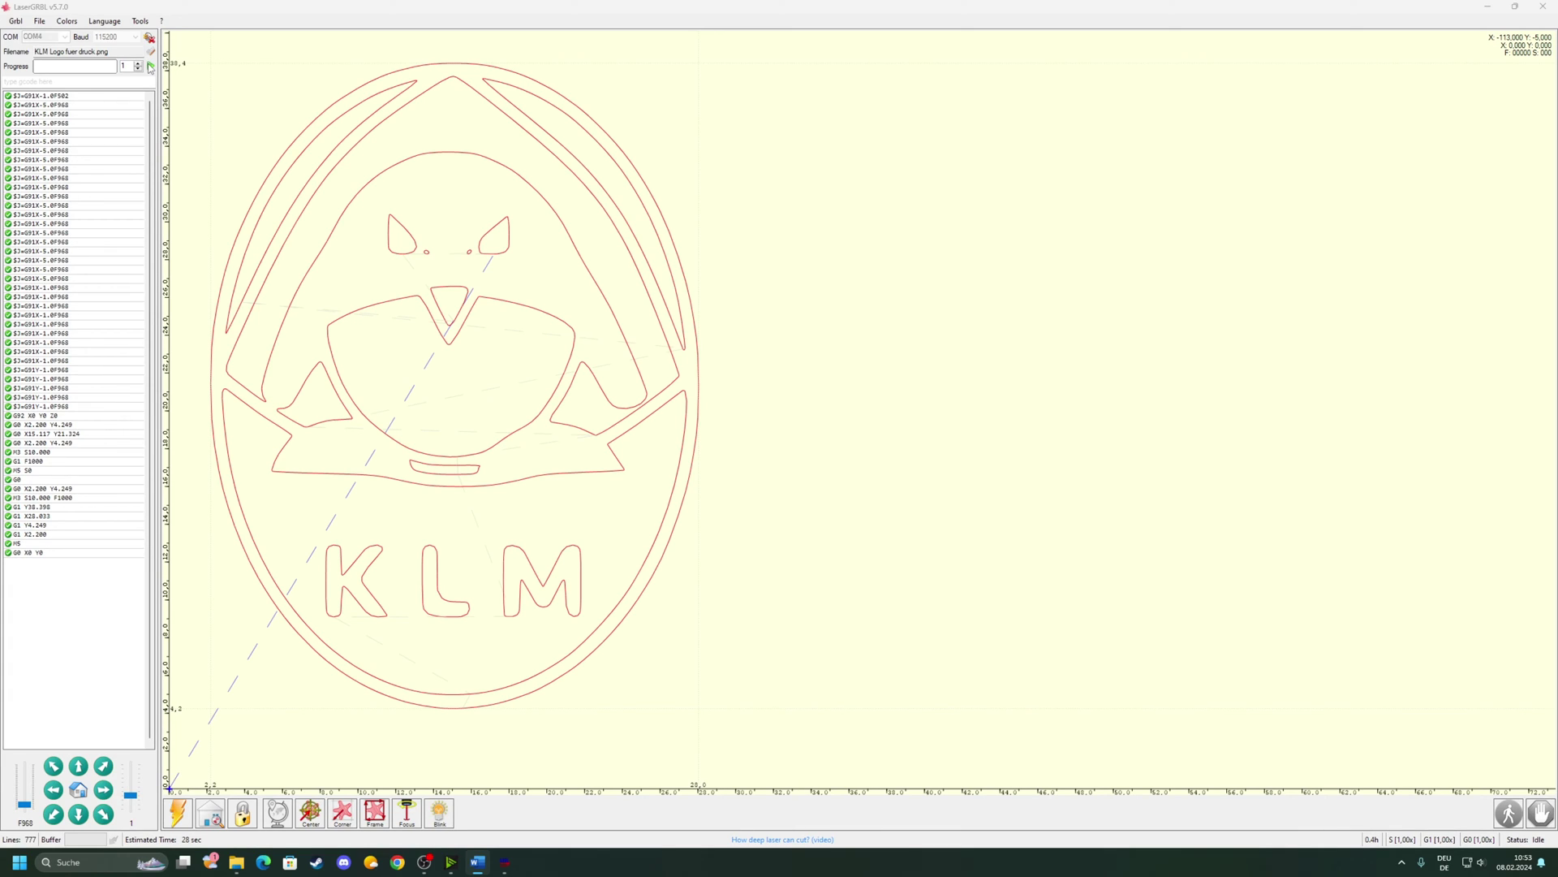
pyautogui.click(150, 66)
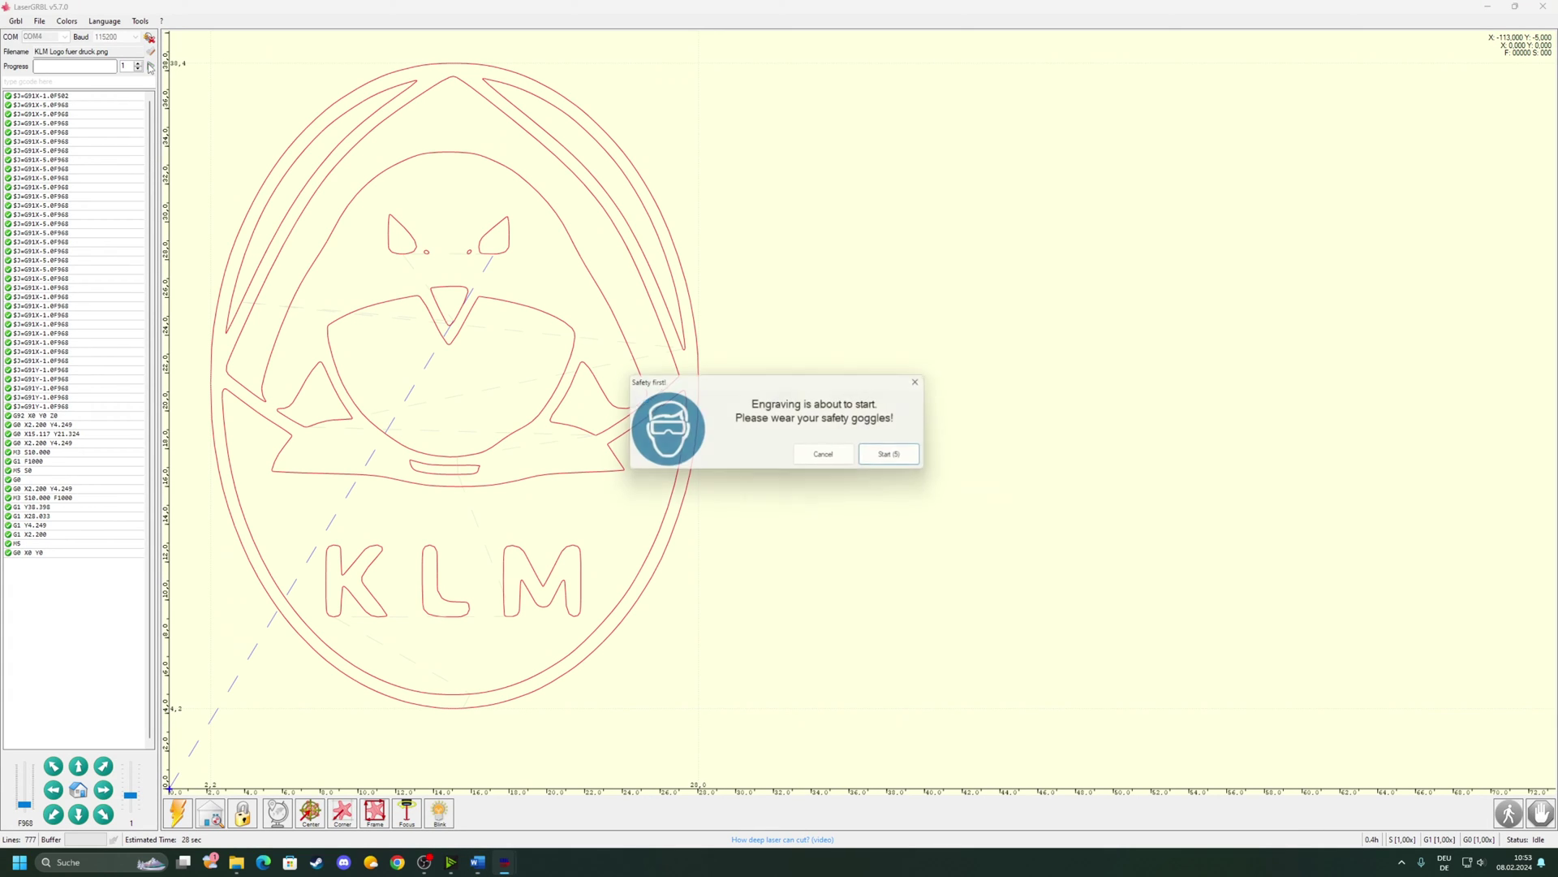